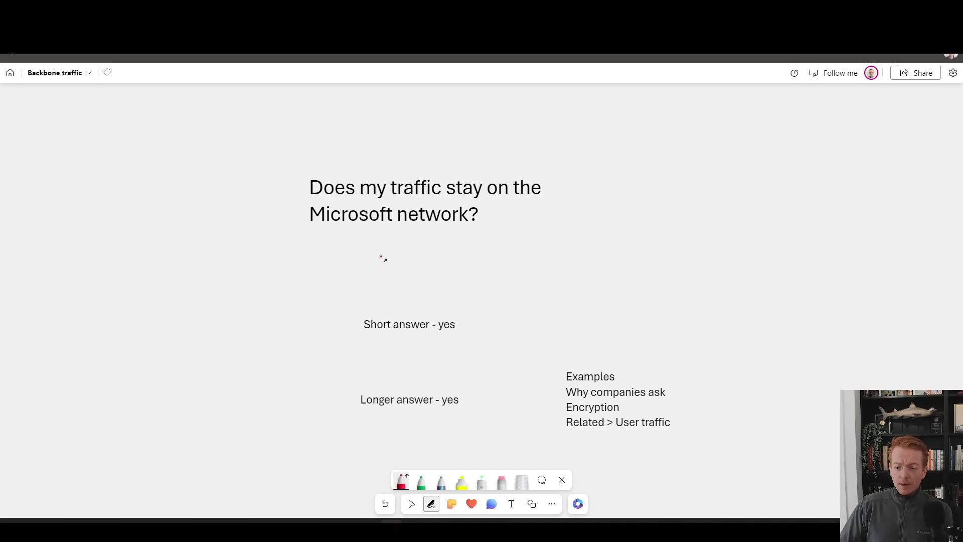
Draw red arrows from the question to 'Short answer - yes', then down to 'Longer answer - yes'.
drag(386, 244, 435, 298)
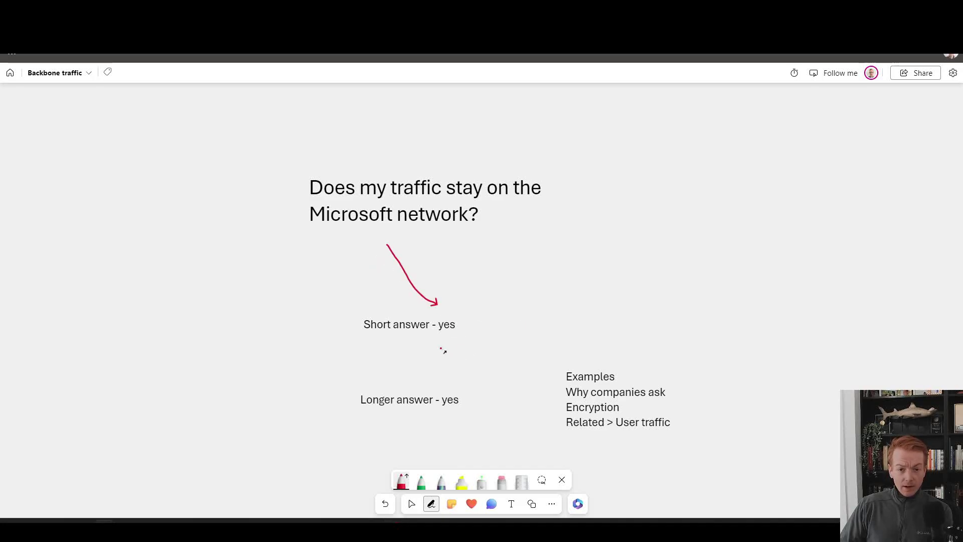
drag(440, 348, 452, 396)
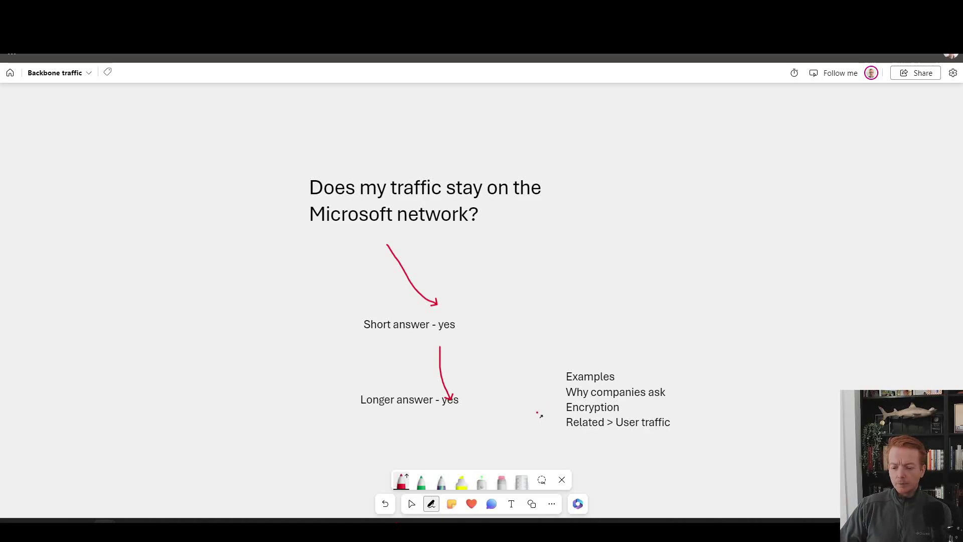
Stop inking and pan down to centre the Americas/EMEA/APAC region diagram on screen.
key(Escape)
drag(720, 464, 720, 461)
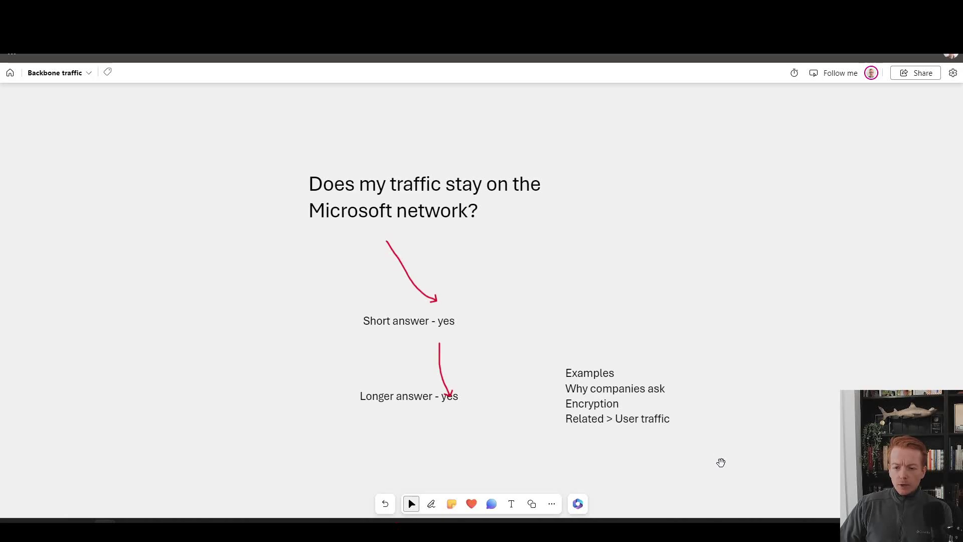
scroll(721, 462, down, 6)
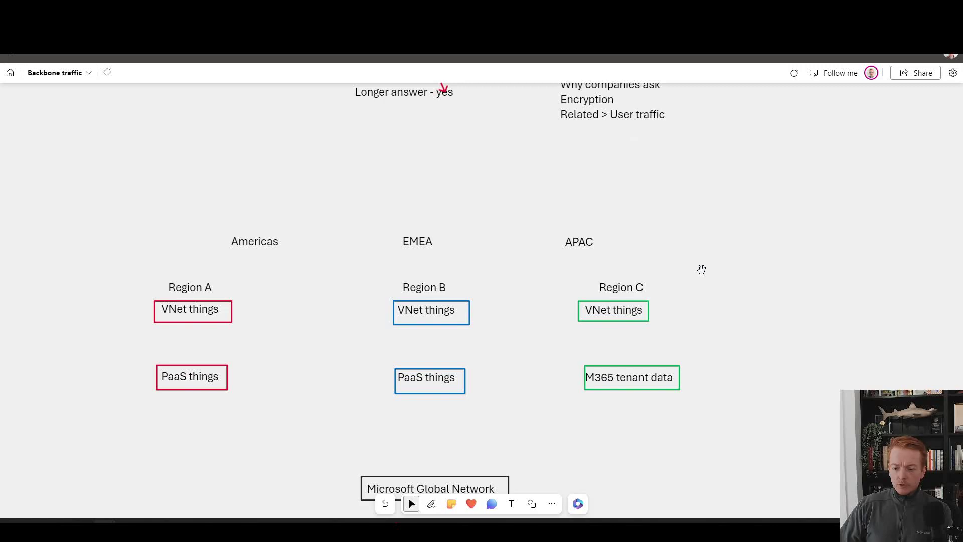
drag(702, 269, 717, 224)
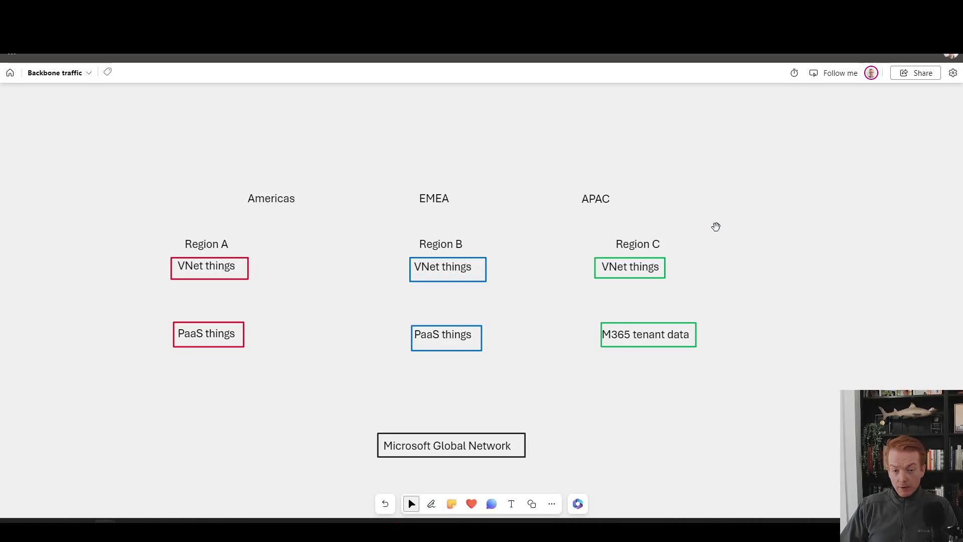
Set the pen's ink colour to black.
click(433, 508)
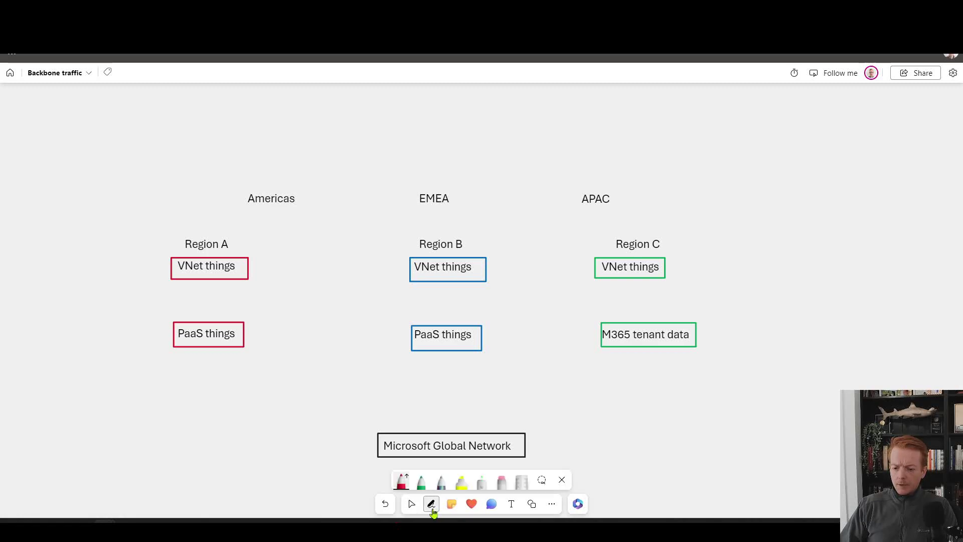
click(402, 481)
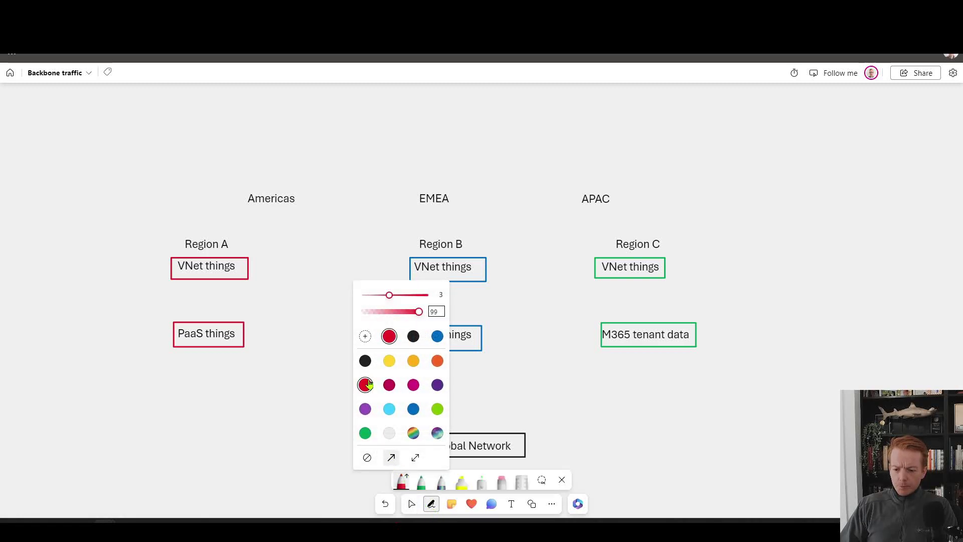
click(365, 360)
click(432, 503)
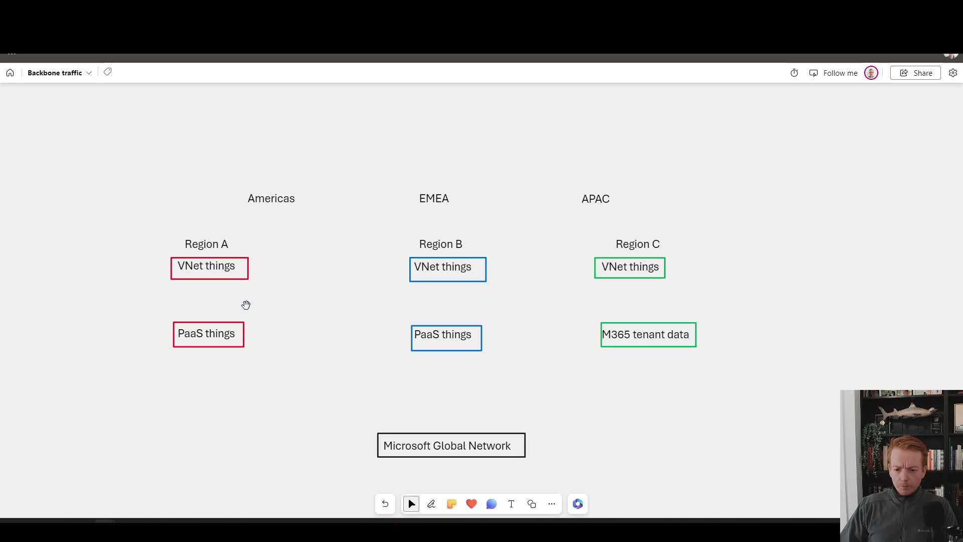
click(430, 503)
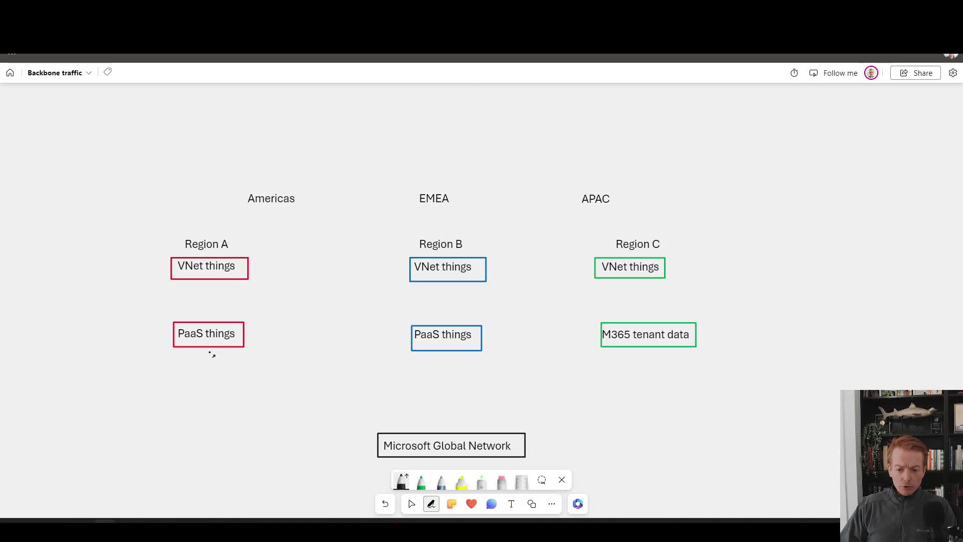
Draw a trial arrow under Region A's PaaS things, erase it, and return to the black pen.
drag(189, 394, 207, 359)
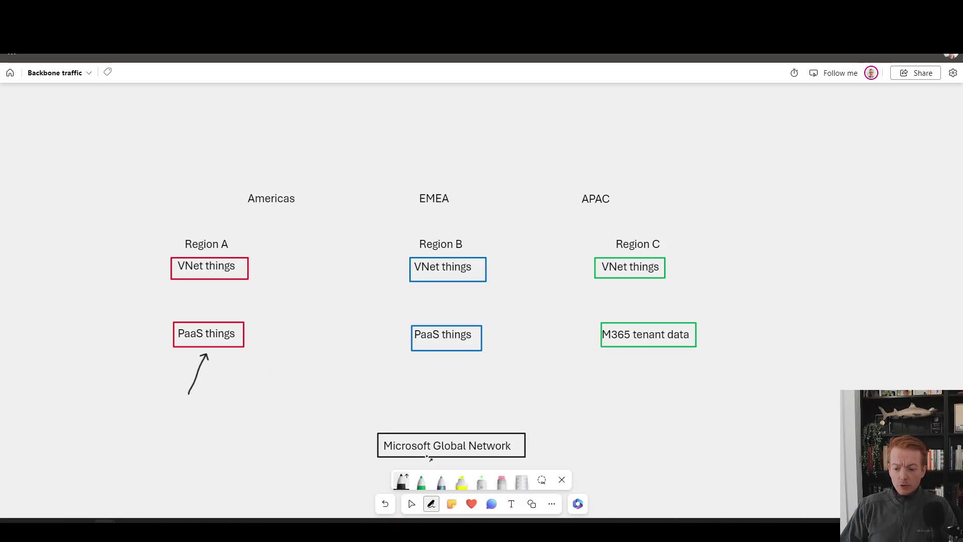
click(502, 481)
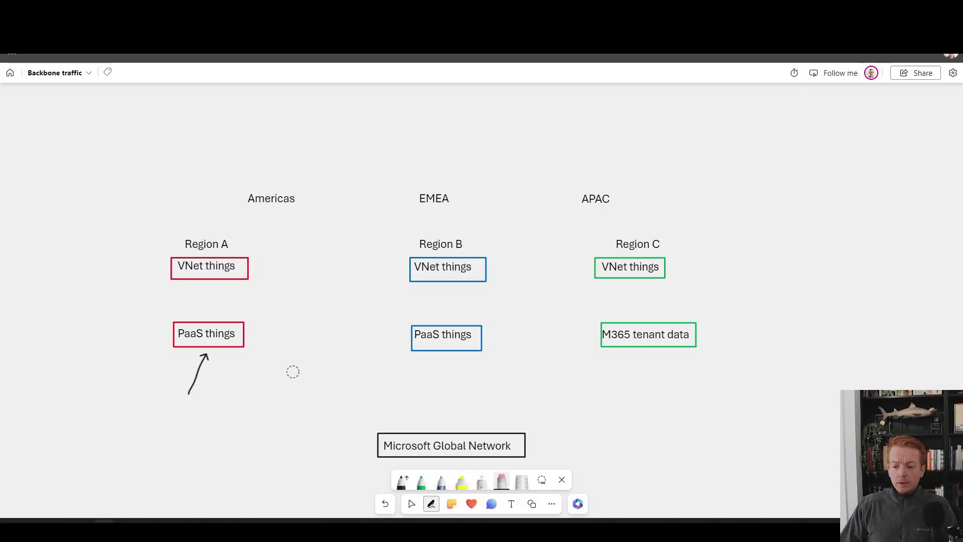
click(208, 369)
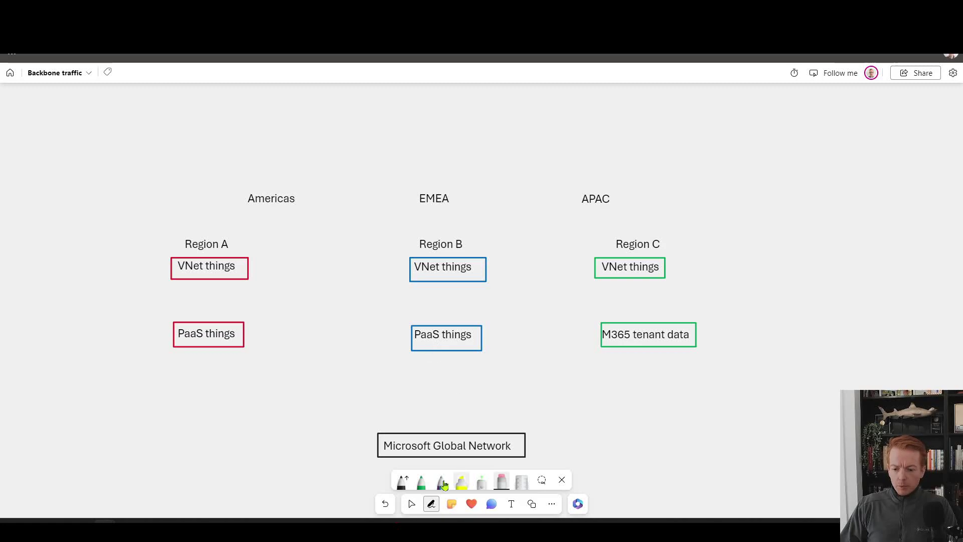
click(401, 480)
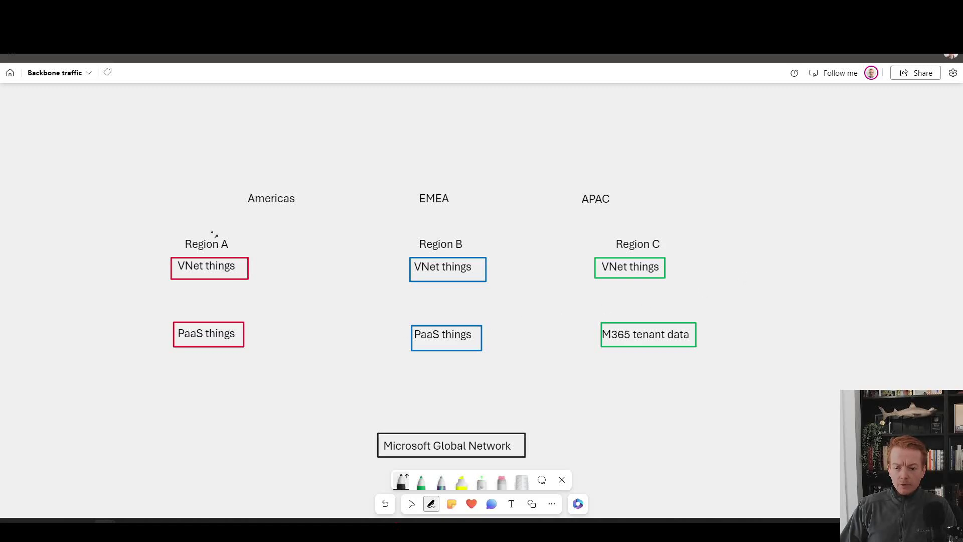
Outline Region A and its VNet box in black, redoing the first loop, and arrow down to PaaS things.
mouse_move(203, 235)
mouse_down()
mouse_move(181, 231)
mouse_move(233, 278)
mouse_move(195, 238)
mouse_up()
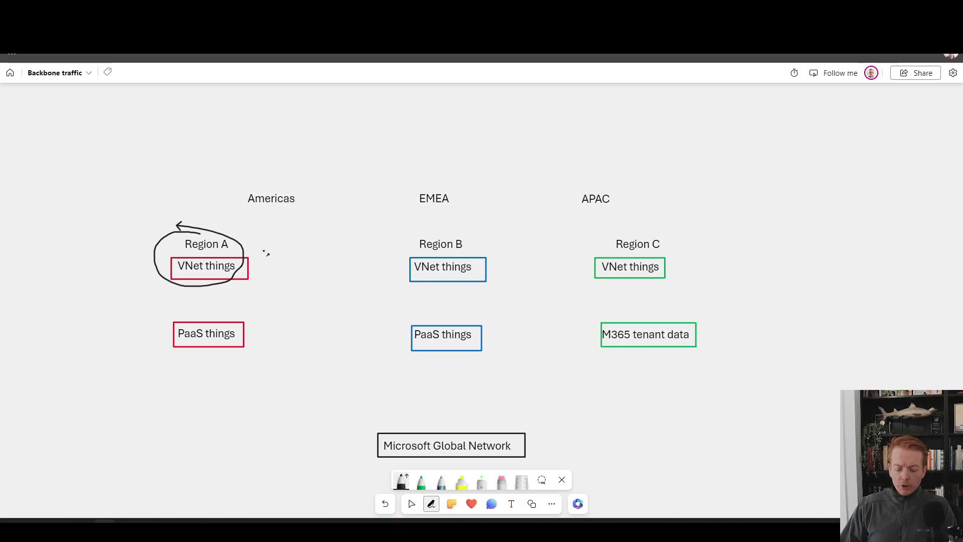
key(ctrl+z)
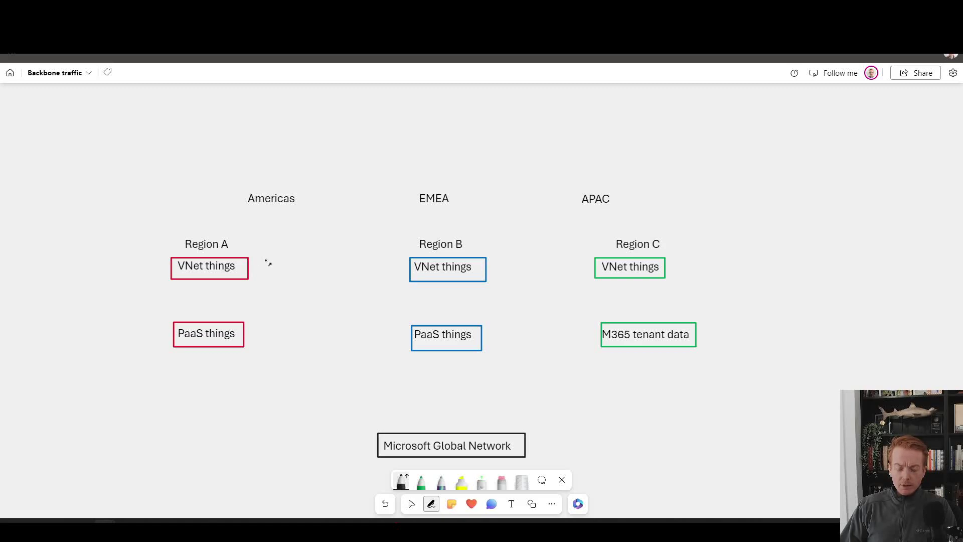
mouse_move(162, 231)
mouse_down()
mouse_move(284, 236)
mouse_move(257, 284)
mouse_move(157, 246)
mouse_move(156, 234)
mouse_up()
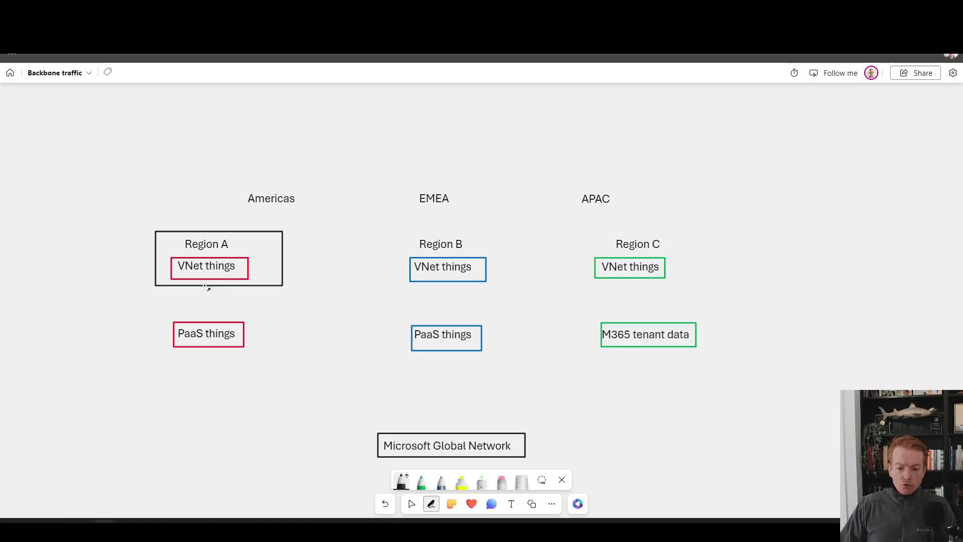
mouse_move(205, 285)
mouse_down()
mouse_move(207, 314)
mouse_move(294, 316)
mouse_move(288, 358)
mouse_move(155, 358)
mouse_move(156, 313)
mouse_up()
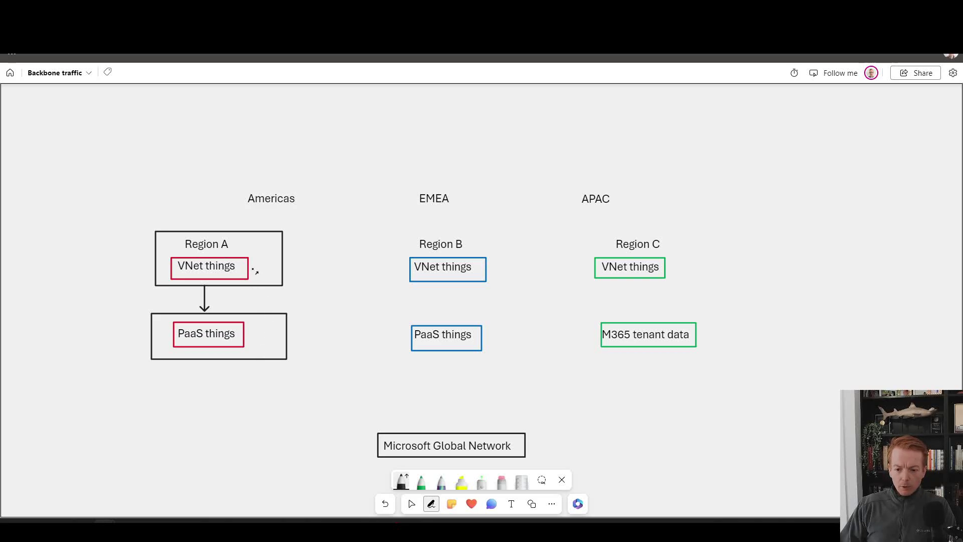
Draw black arrows chaining Region A, B and C VNets into Microsoft Global Network, then box B–C VNets.
drag(252, 268, 409, 270)
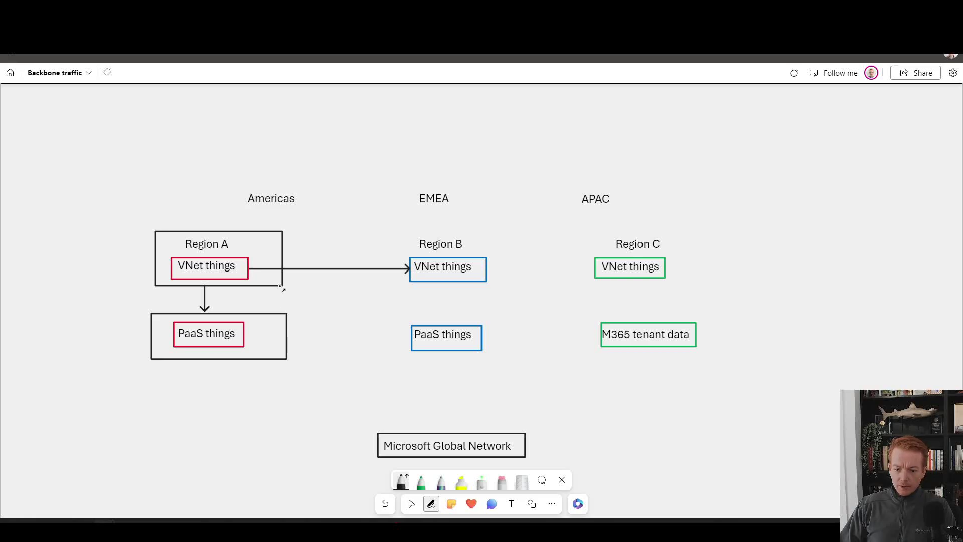
mouse_move(285, 286)
mouse_down()
mouse_move(285, 301)
mouse_move(378, 434)
mouse_up()
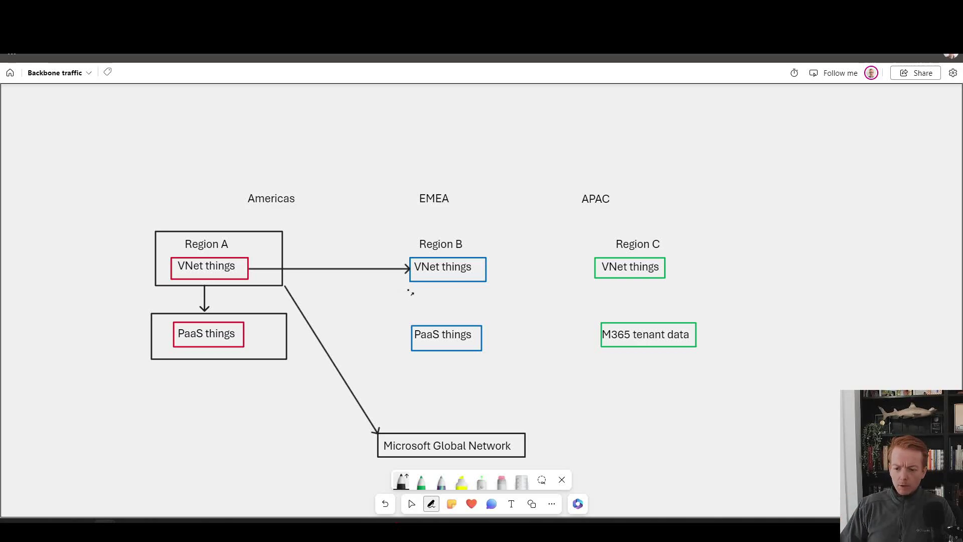
mouse_move(411, 282)
mouse_down()
mouse_move(387, 341)
mouse_move(372, 427)
mouse_up()
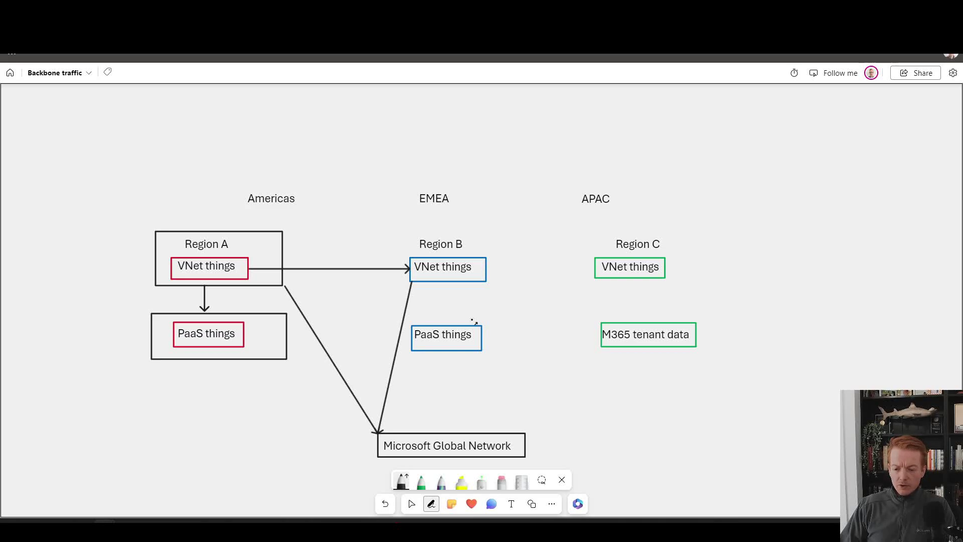
drag(448, 354, 447, 429)
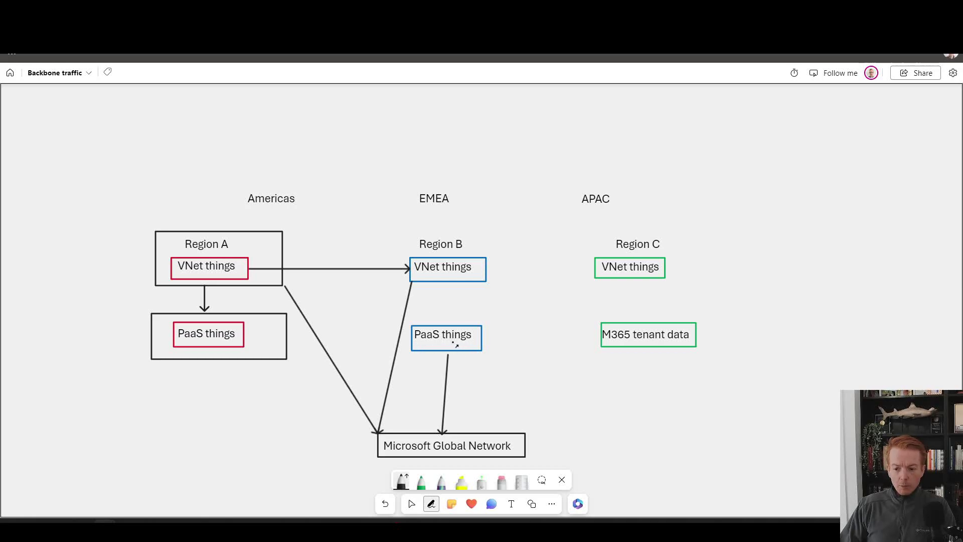
drag(285, 286, 444, 432)
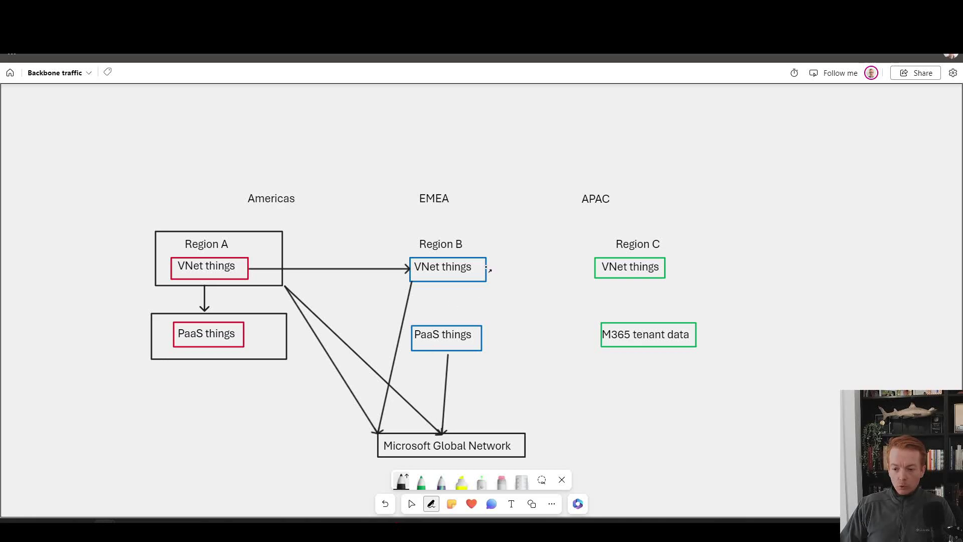
drag(488, 268, 596, 269)
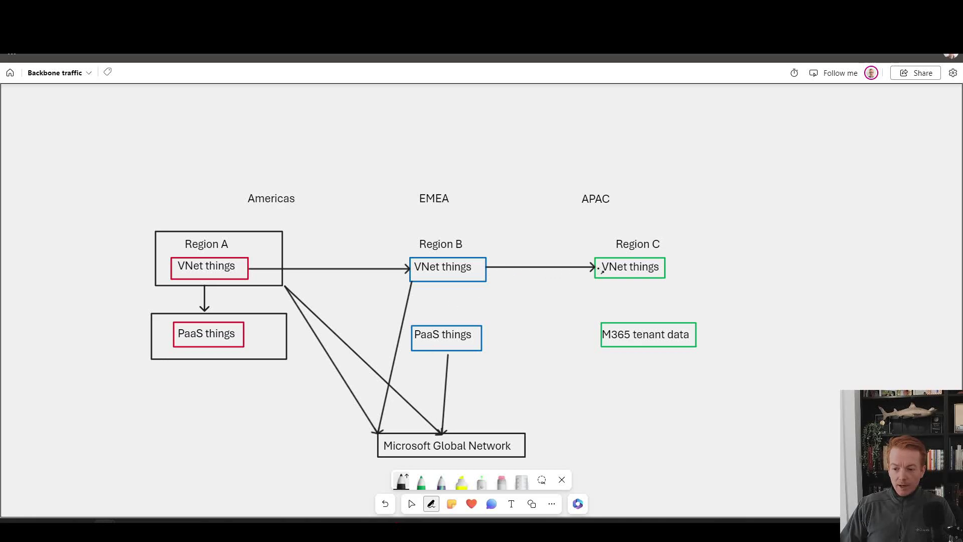
mouse_move(405, 255)
mouse_down()
mouse_move(581, 254)
mouse_move(685, 271)
mouse_move(401, 284)
mouse_move(406, 255)
mouse_up()
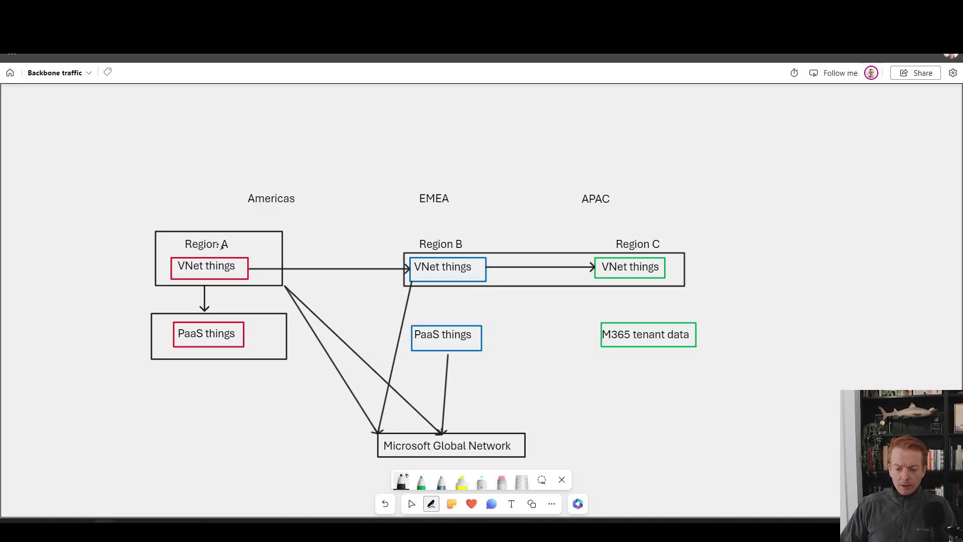
Circle Region A's VNet and M365 tenant data, arrow both into the network, then switch to the Azure page.
mouse_move(227, 236)
mouse_down()
mouse_move(158, 281)
mouse_move(199, 233)
mouse_up()
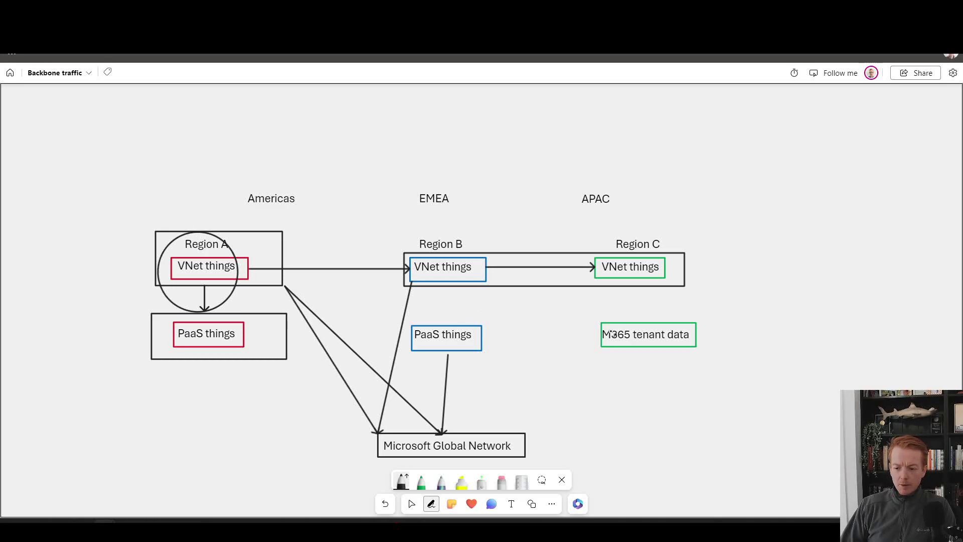
mouse_move(595, 316)
mouse_down()
mouse_move(712, 315)
mouse_move(707, 358)
mouse_move(606, 357)
mouse_move(593, 316)
mouse_up()
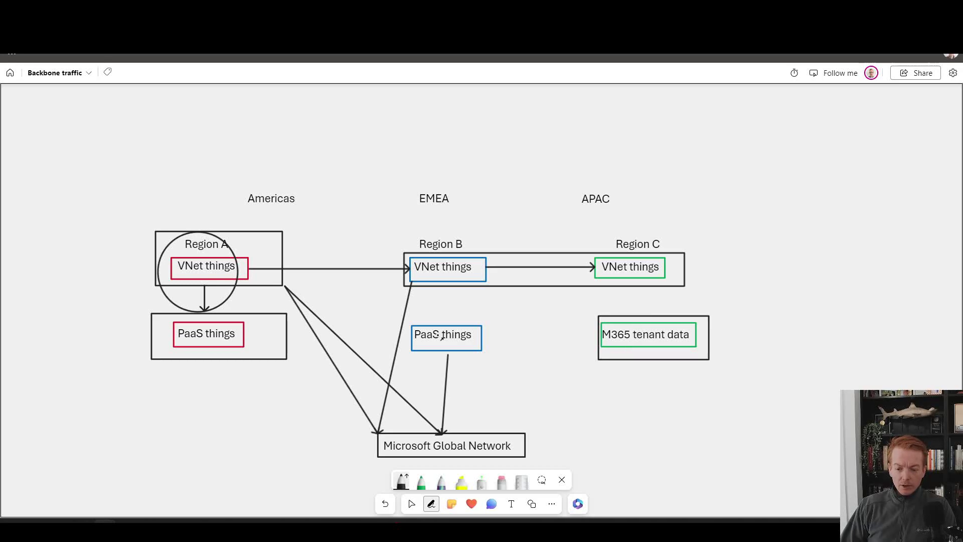
drag(235, 288, 498, 432)
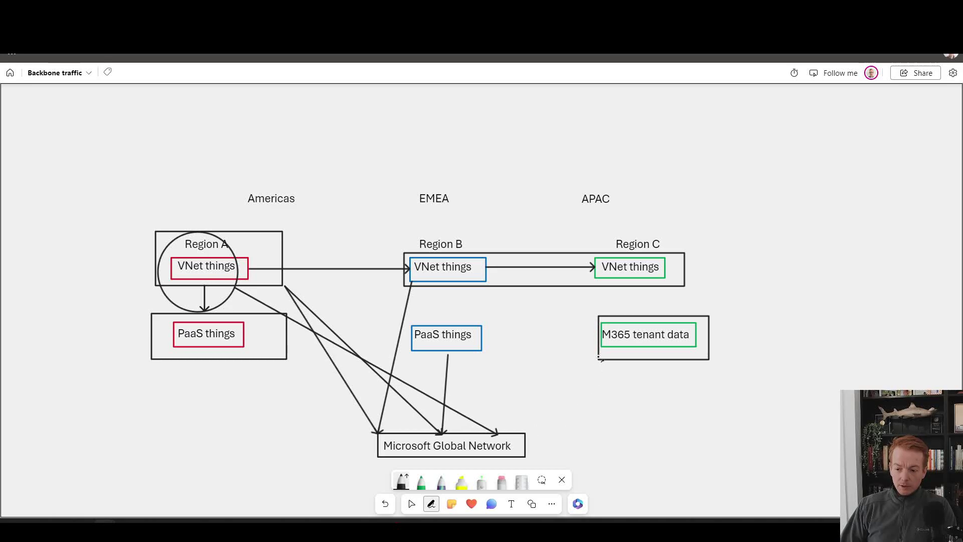
drag(599, 357, 494, 434)
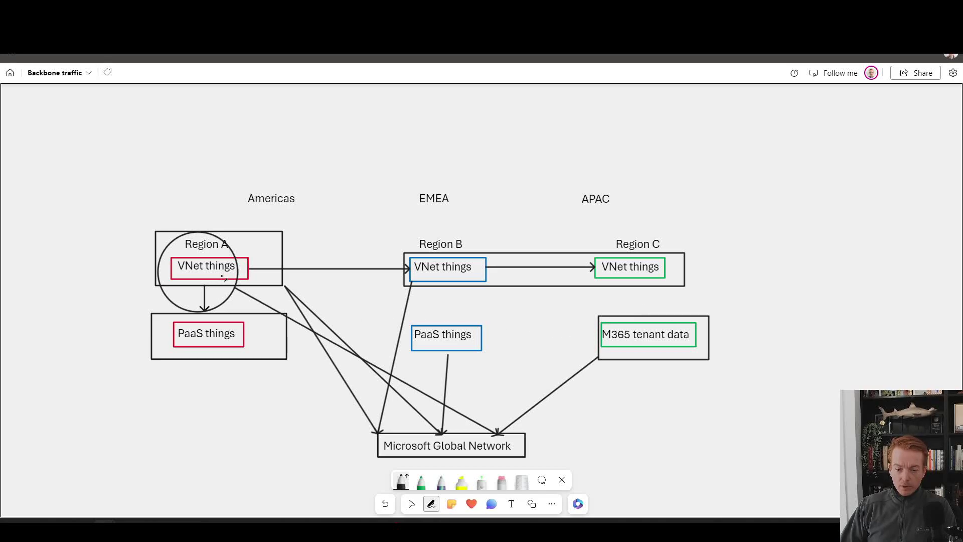
mouse_move(222, 277)
mouse_down()
mouse_move(285, 293)
mouse_move(463, 436)
mouse_move(545, 393)
mouse_move(605, 343)
mouse_up()
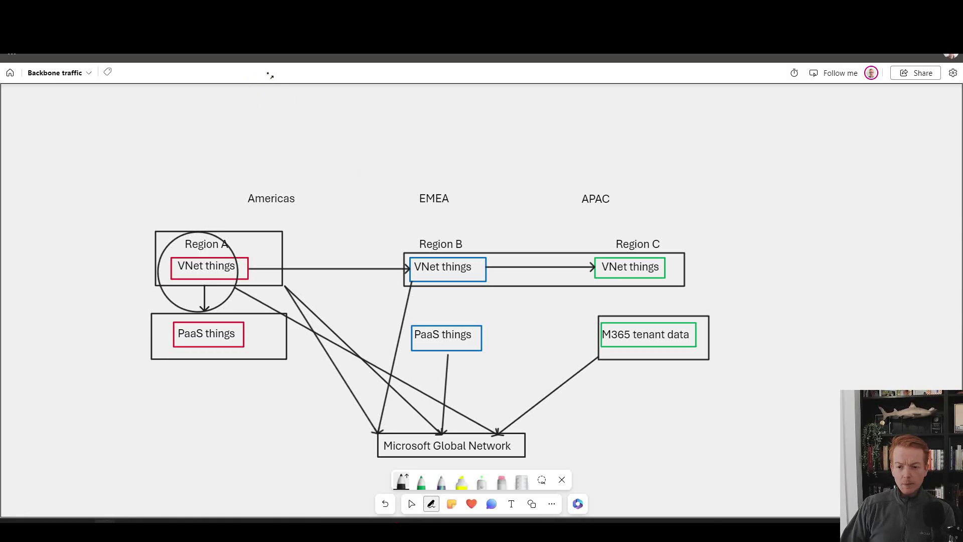
click(277, 58)
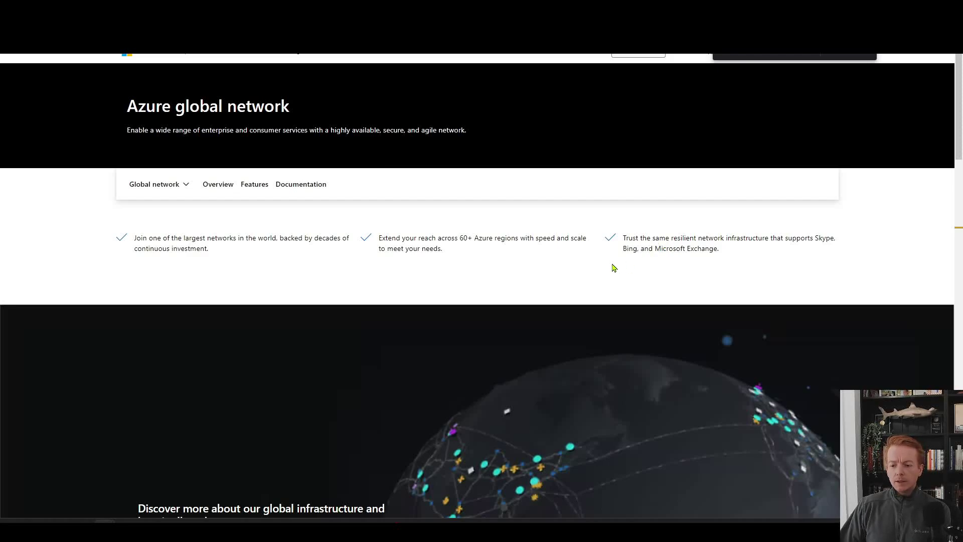
Scroll to the feature rows and select the line saying IP traffic stays within Microsoft's global network.
scroll(614, 267, down, 5)
scroll(615, 267, up, 4)
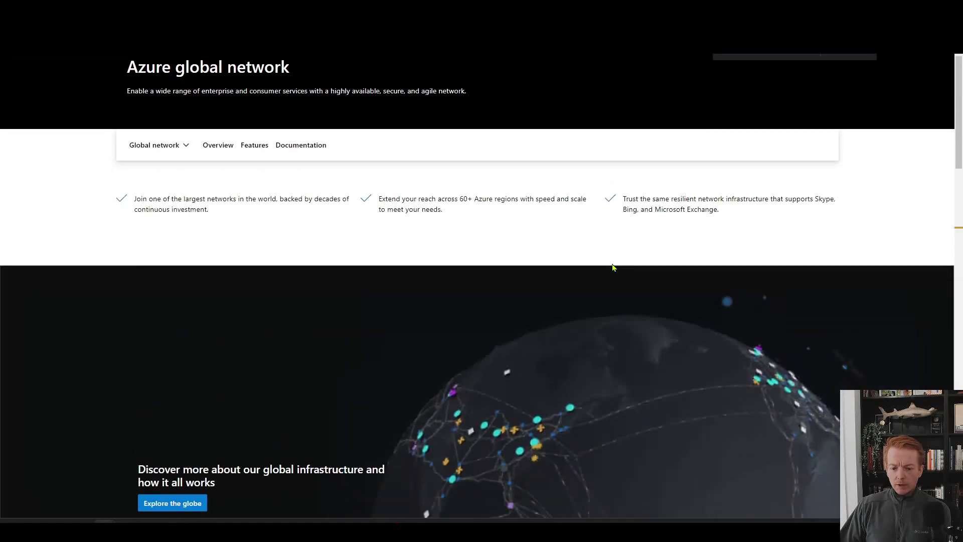
scroll(494, 341, down, 1)
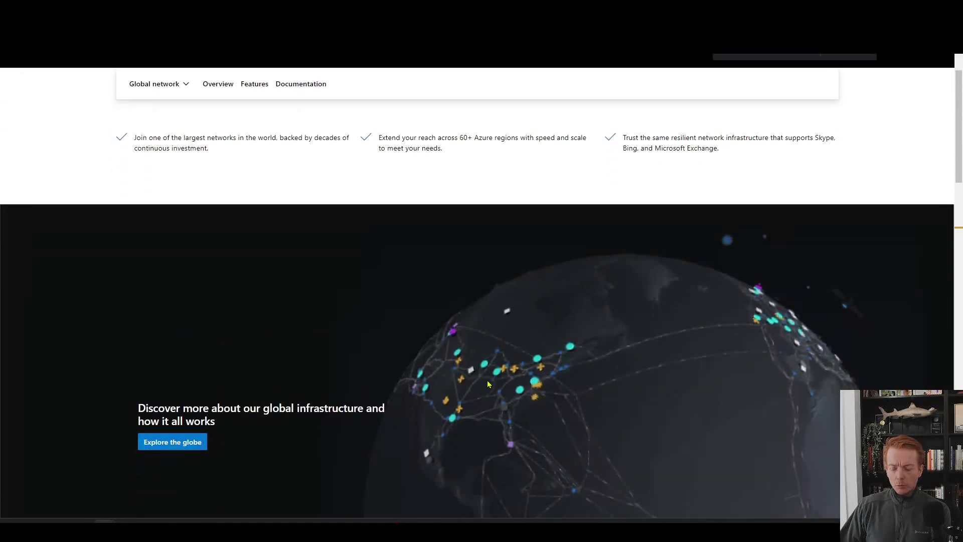
scroll(498, 386, down, 4)
scroll(497, 386, down, 4)
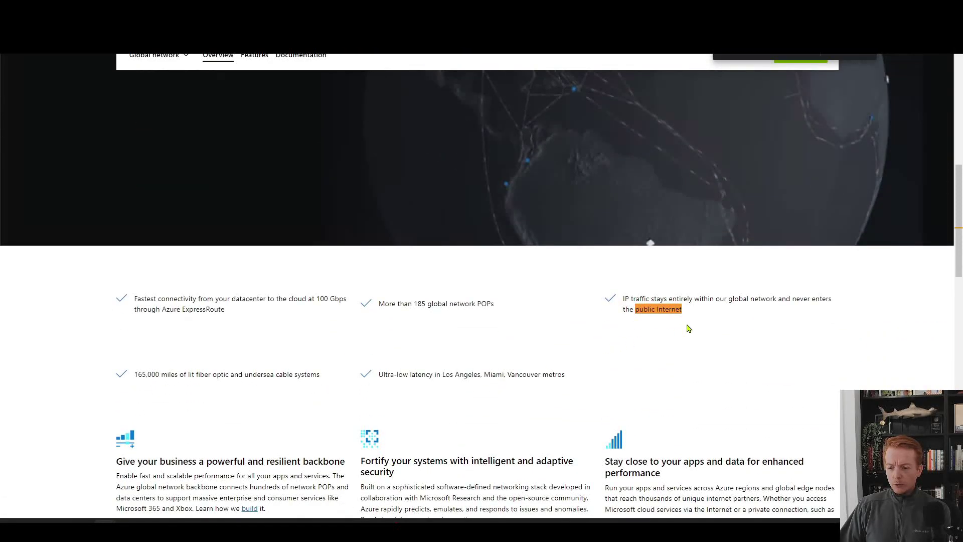
drag(625, 300, 682, 309)
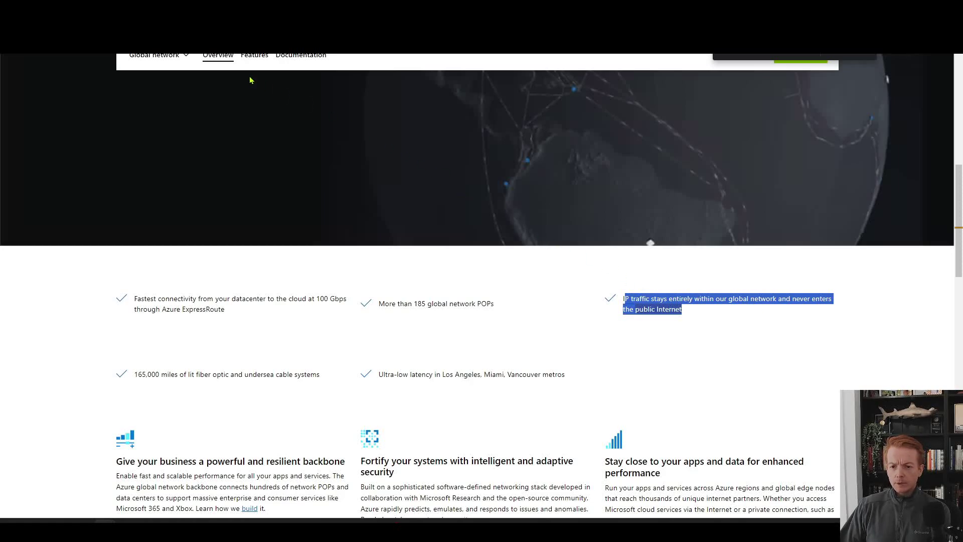
Open the Microsoft global network article and search it for 'public internet'.
click(301, 54)
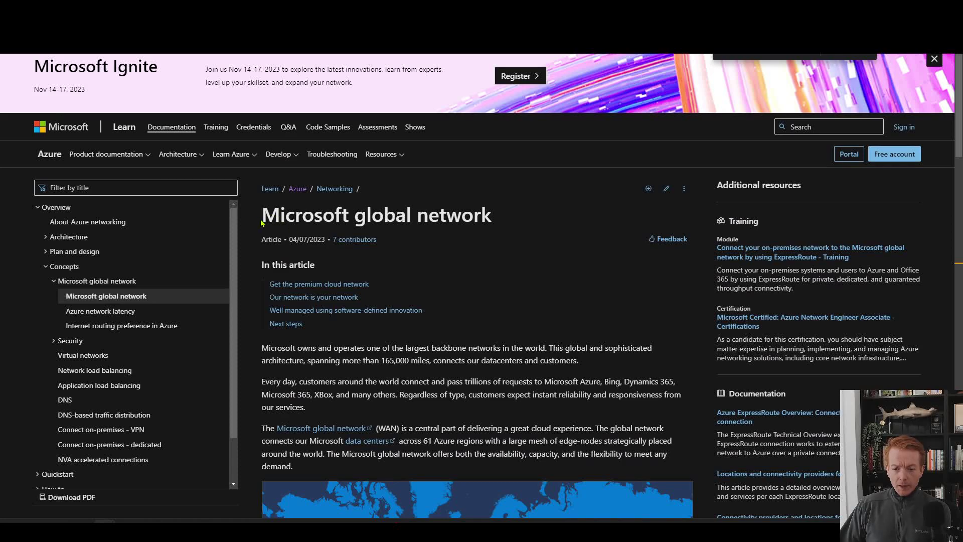
drag(262, 223, 496, 225)
key(ctrl+f)
text(public internet)
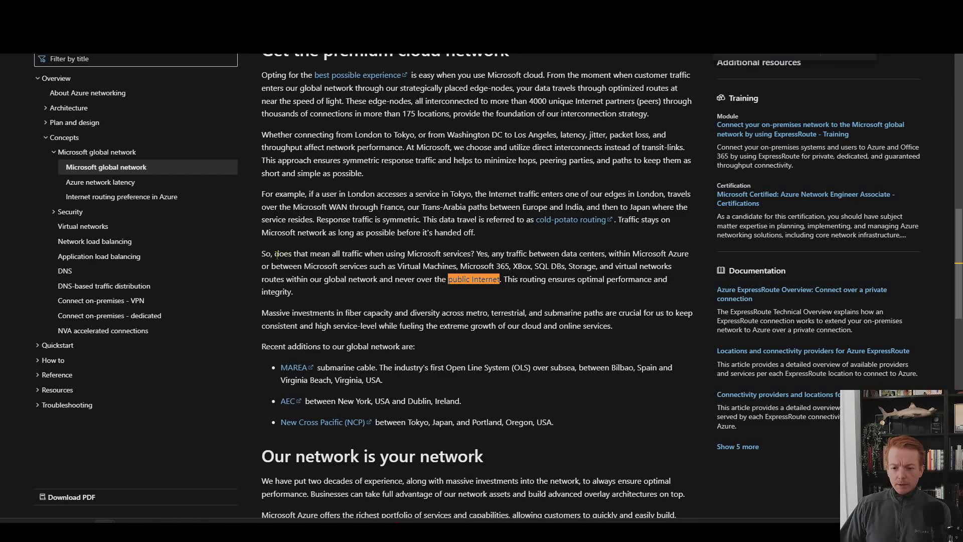
Select the sentences about traffic staying within the global network, then return to the Backbone traffic whiteboard.
drag(265, 254, 562, 266)
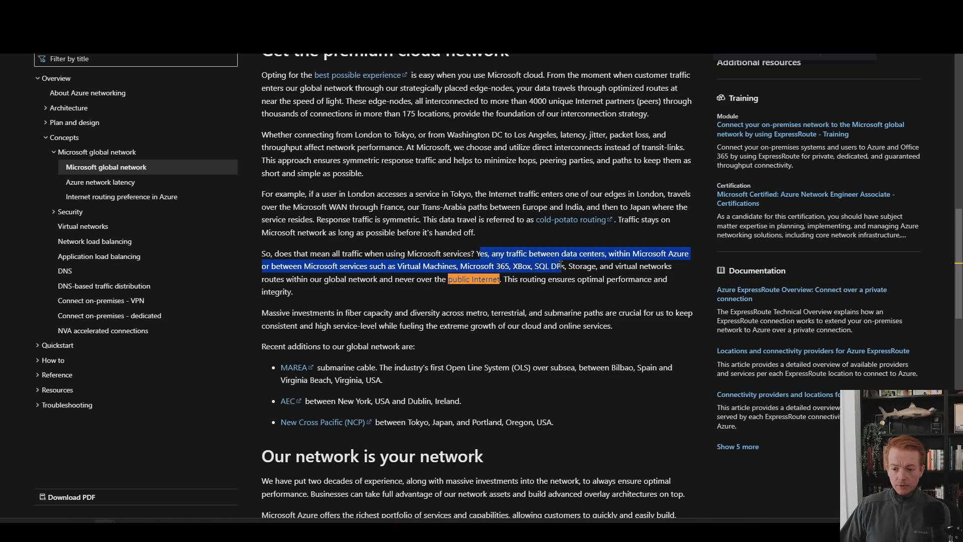
click(339, 279)
drag(286, 279, 511, 301)
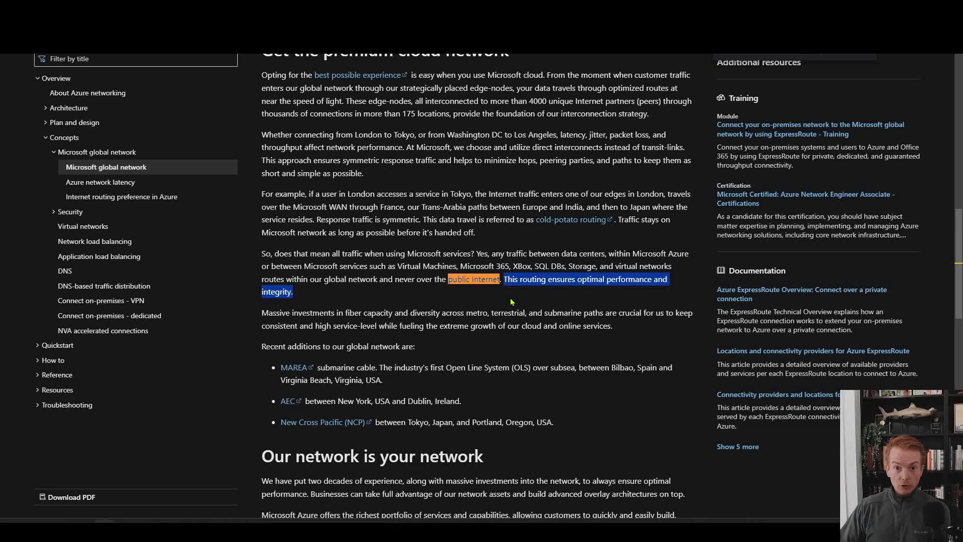
click(512, 298)
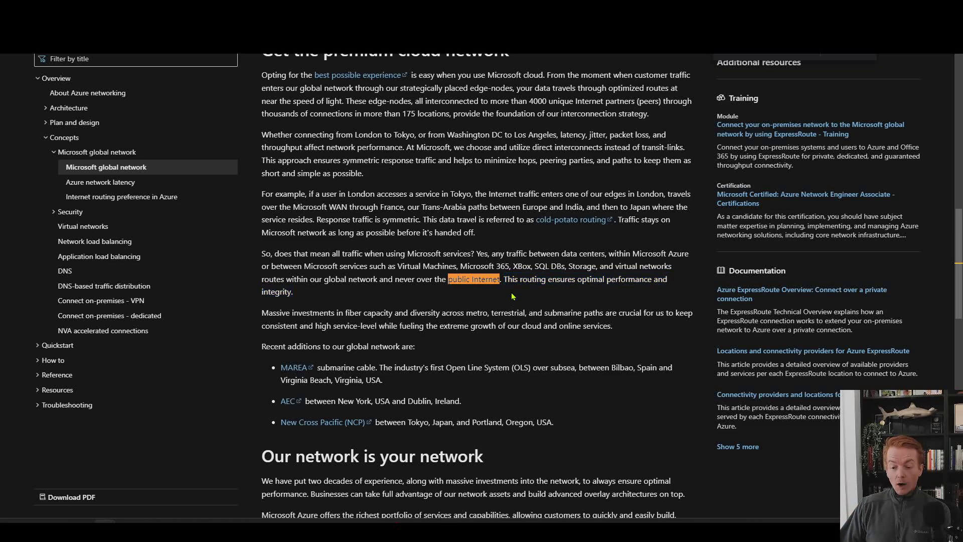
drag(501, 279, 504, 290)
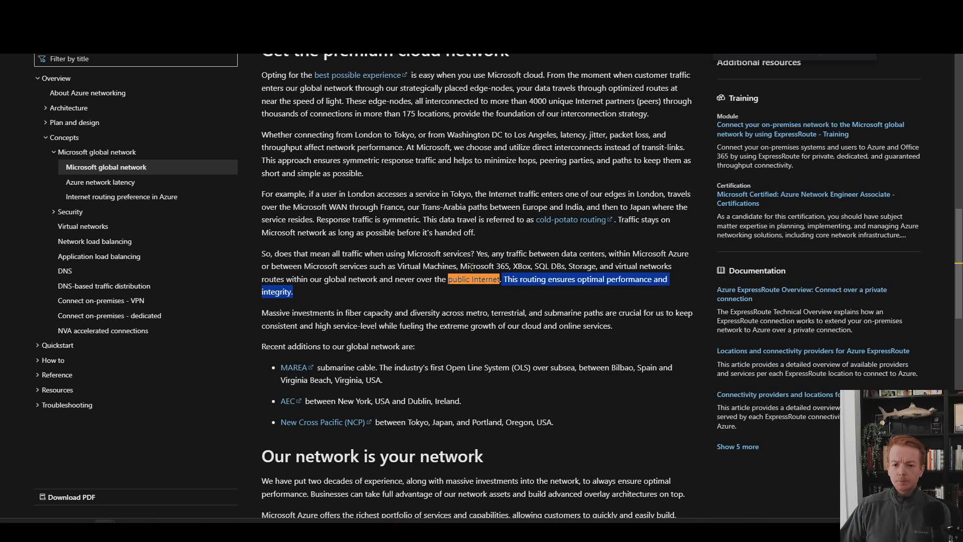
key(alt+Tab)
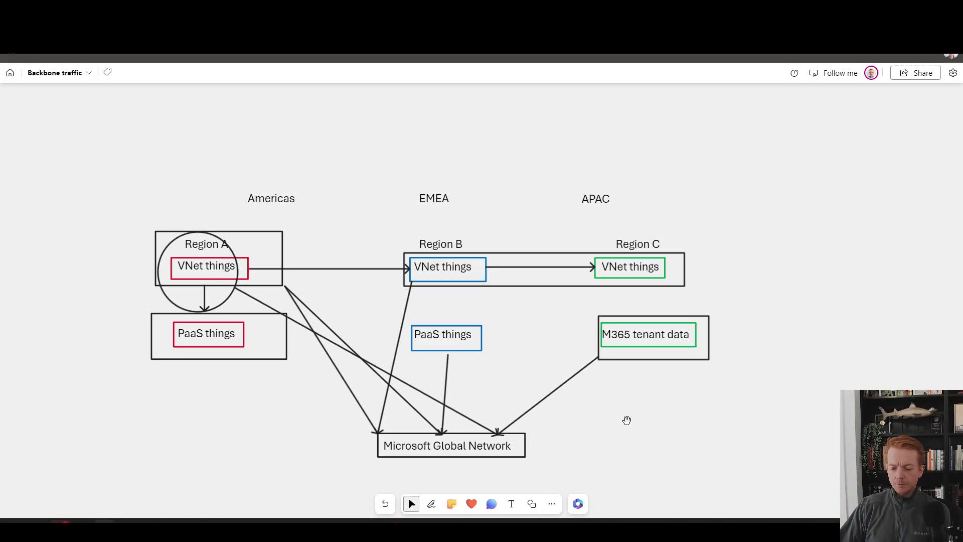
Pan down to the ISP diagram and set the pen colour to green.
drag(630, 449, 635, 344)
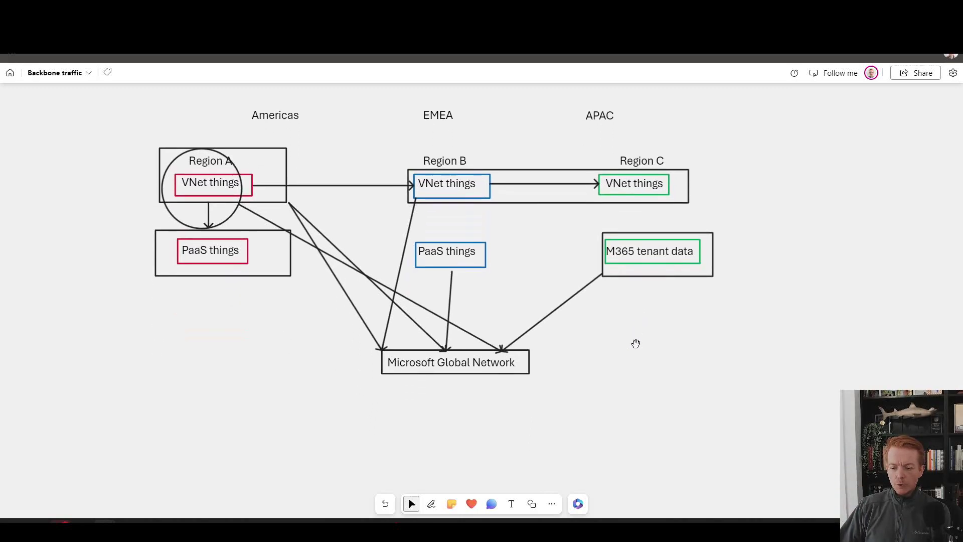
scroll(635, 343, down, 5)
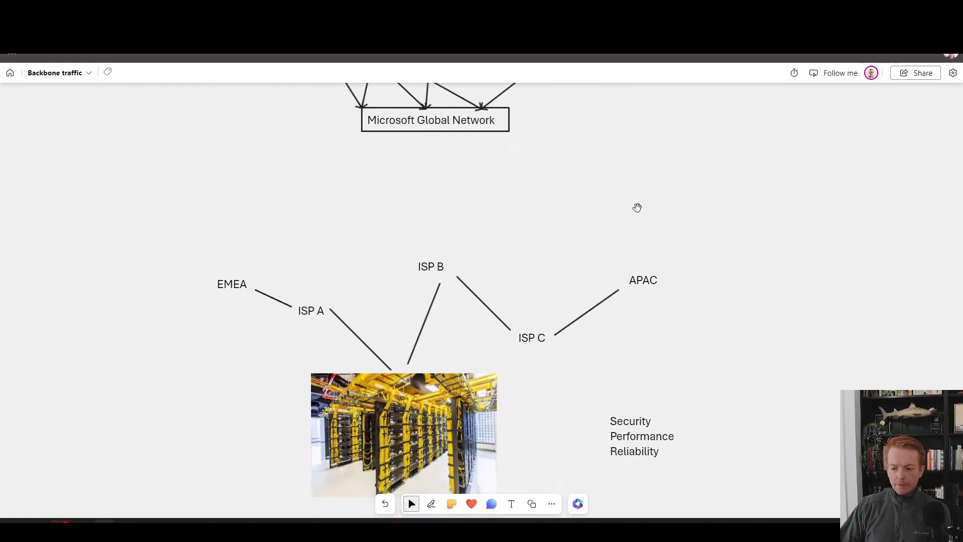
drag(637, 207, 629, 172)
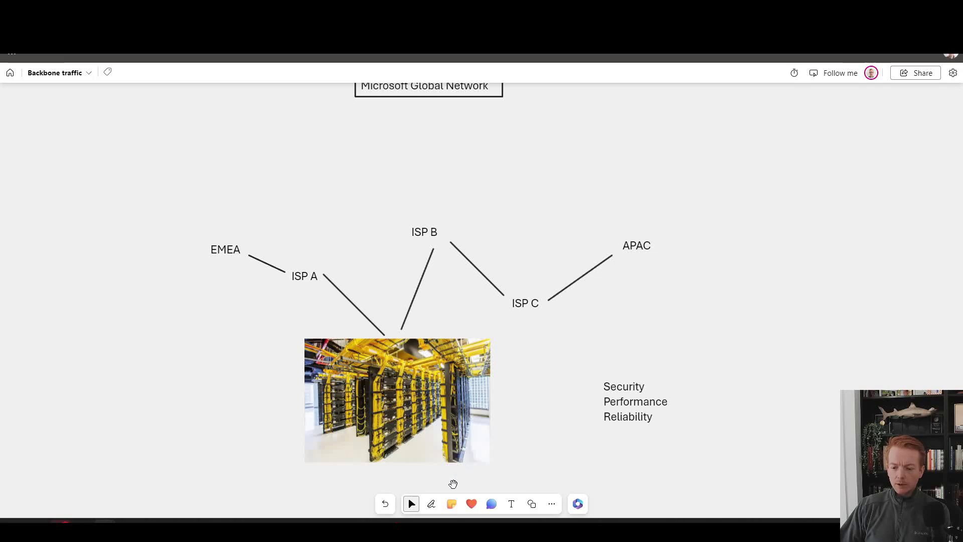
click(431, 504)
click(404, 483)
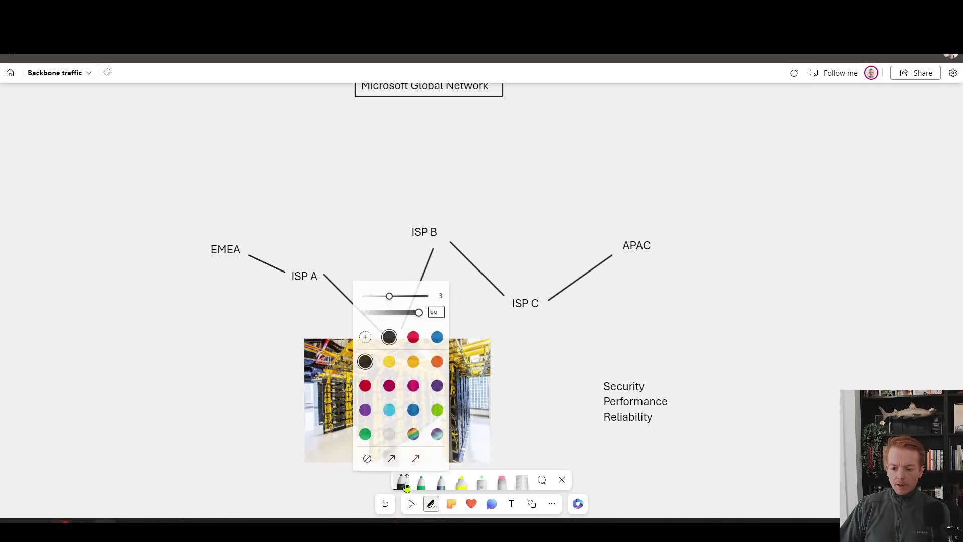
click(364, 433)
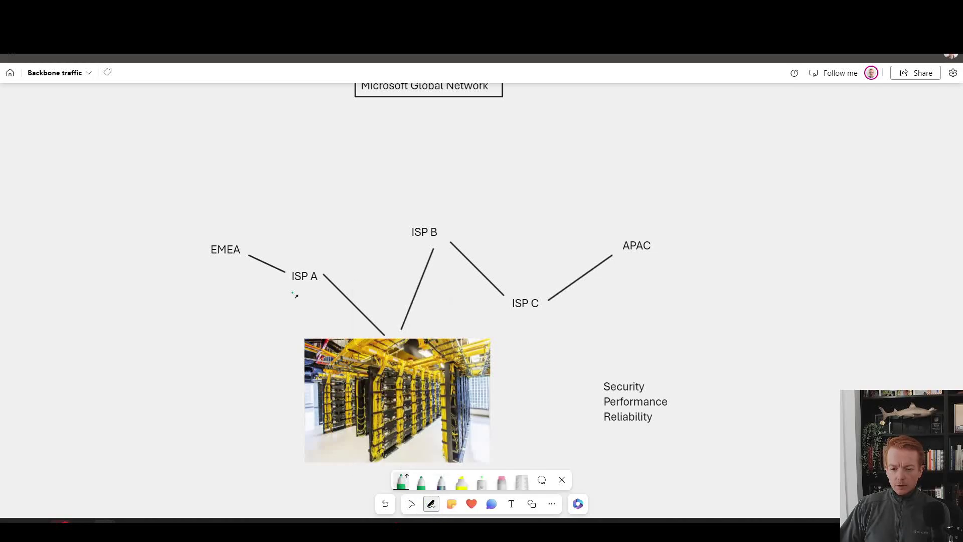
Draw green arrows at ISP A, ISP B, ISP C, APAC, the Security/Performance/Reliability list, EMEA and APAC.
drag(231, 270, 288, 279)
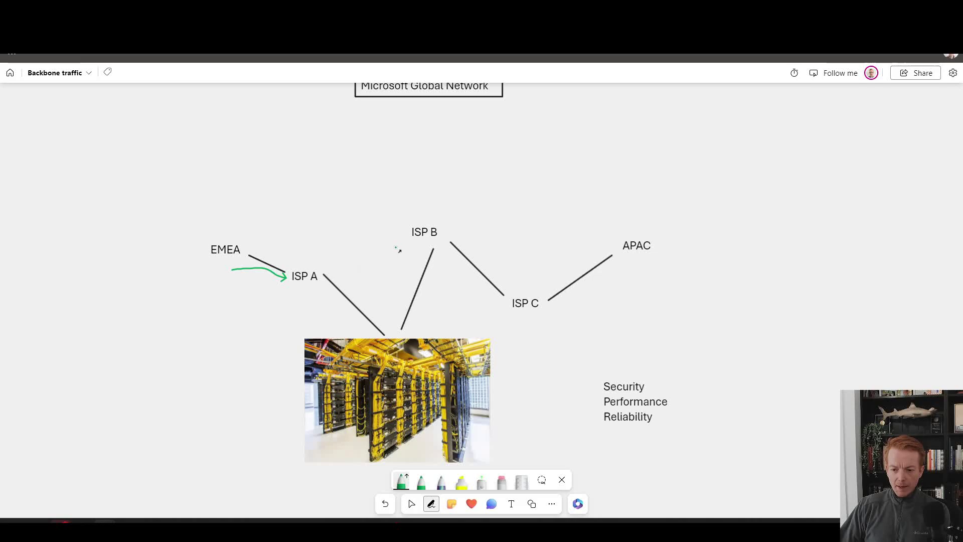
drag(371, 239, 396, 236)
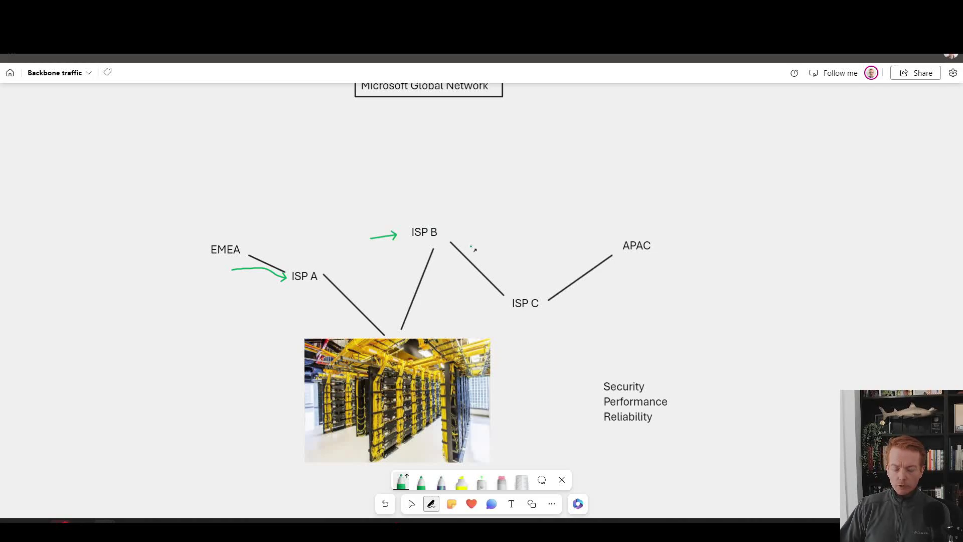
drag(468, 304, 496, 309)
drag(575, 239, 607, 239)
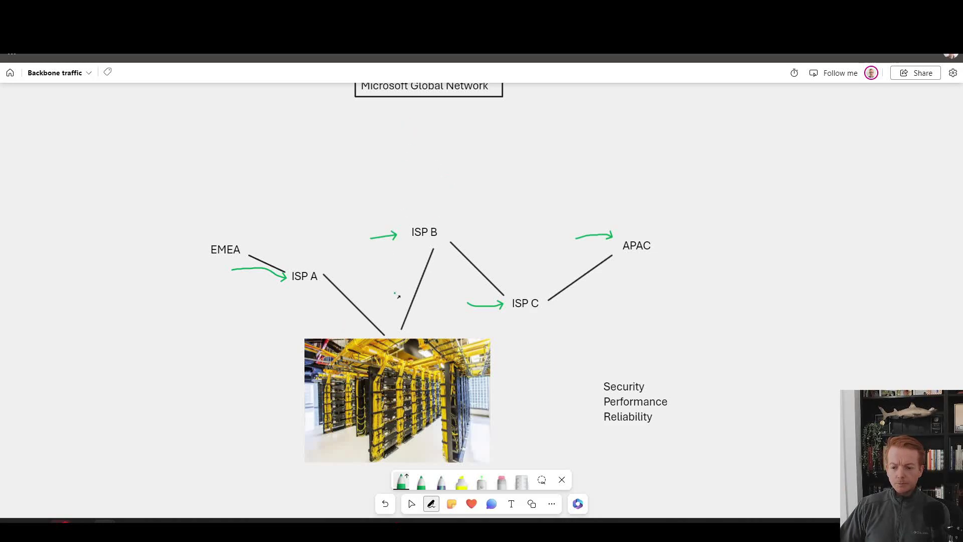
mouse_move(574, 385)
mouse_down()
mouse_move(595, 385)
mouse_move(599, 425)
mouse_up()
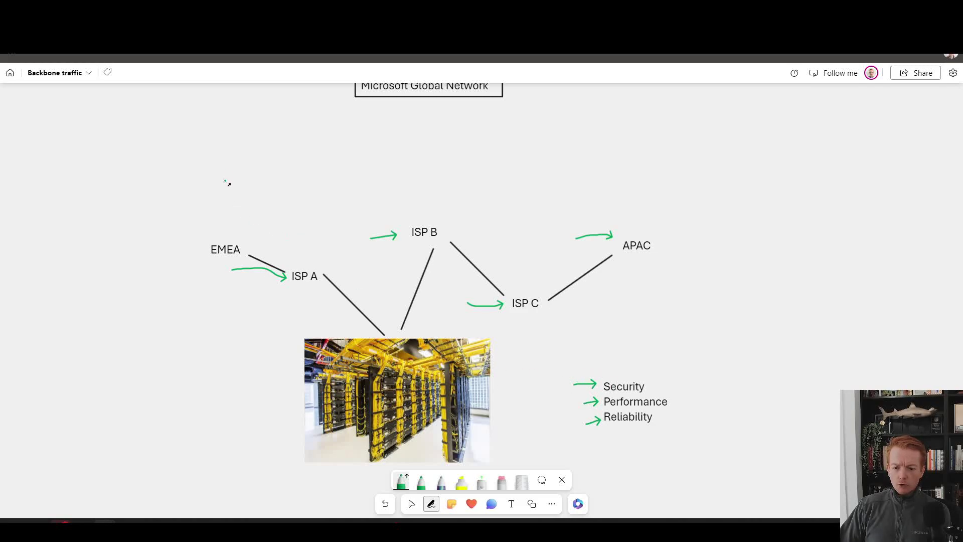
drag(224, 181, 222, 226)
mouse_move(639, 180)
mouse_down()
mouse_move(638, 223)
mouse_move(643, 217)
mouse_up()
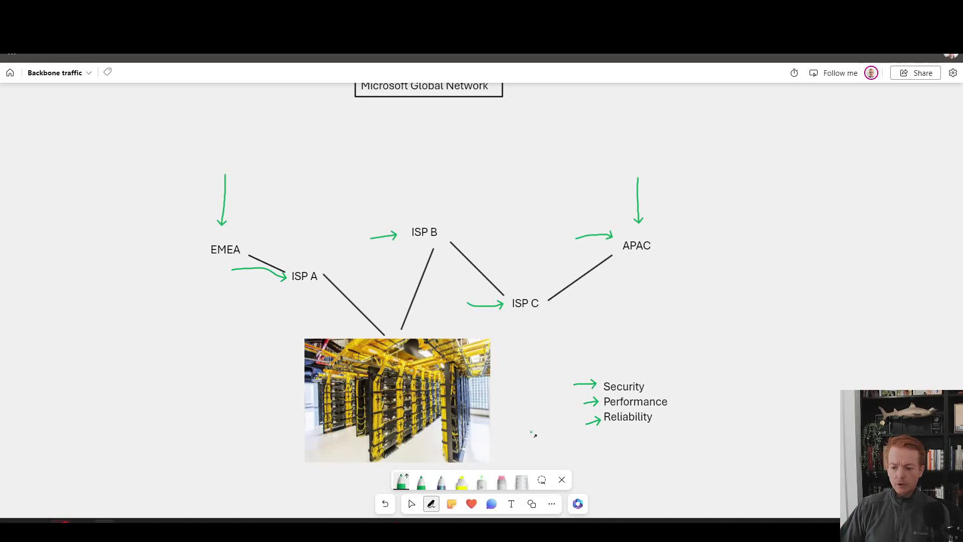
Erase the downward arrows above APAC and EMEA.
click(502, 481)
click(642, 200)
drag(228, 189, 213, 189)
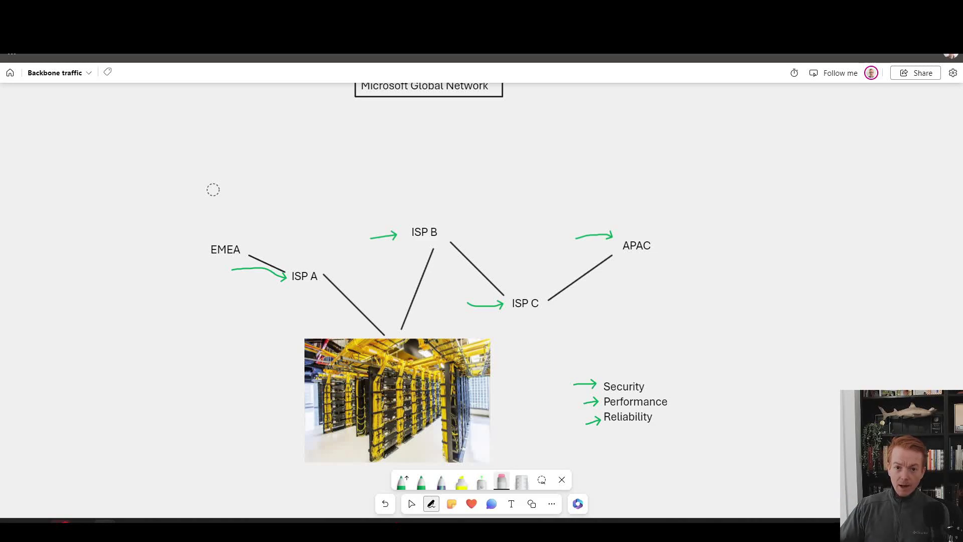
Circle ISP A in green, outline the data centre photo, and add a curved arrow into it.
click(405, 480)
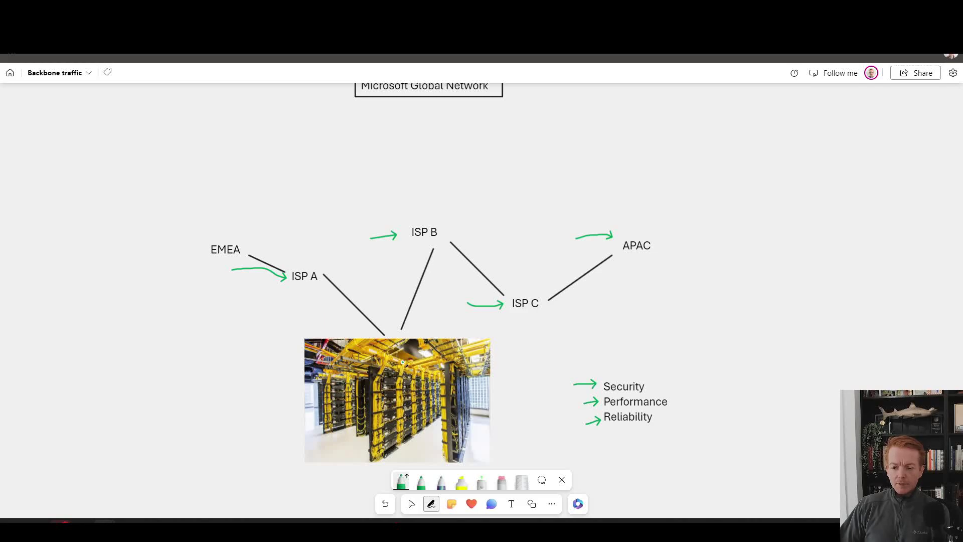
mouse_move(307, 260)
mouse_down()
mouse_move(317, 265)
mouse_move(308, 260)
mouse_up()
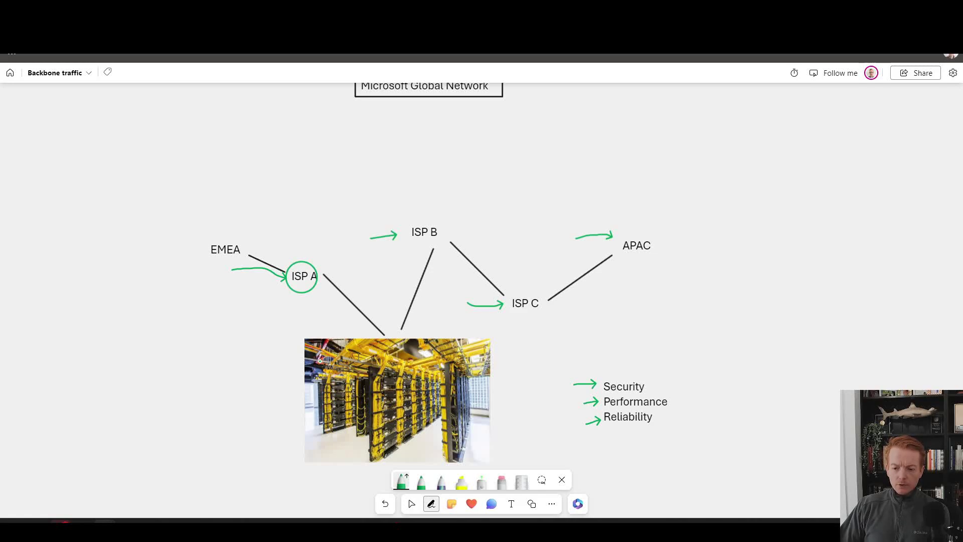
mouse_move(294, 356)
mouse_down()
mouse_move(479, 368)
mouse_move(397, 444)
mouse_move(305, 379)
mouse_move(304, 357)
mouse_up()
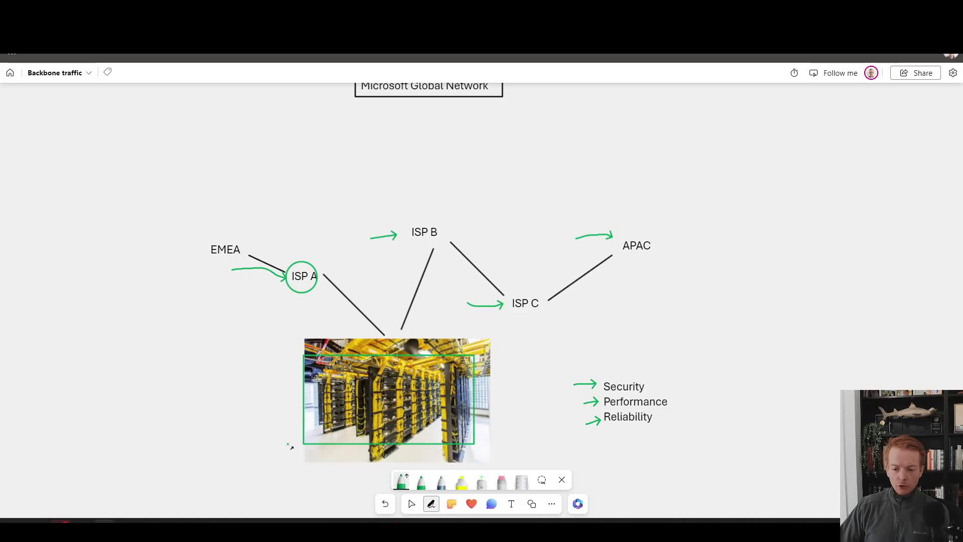
mouse_move(283, 442)
mouse_down()
mouse_move(299, 424)
mouse_move(333, 420)
mouse_up()
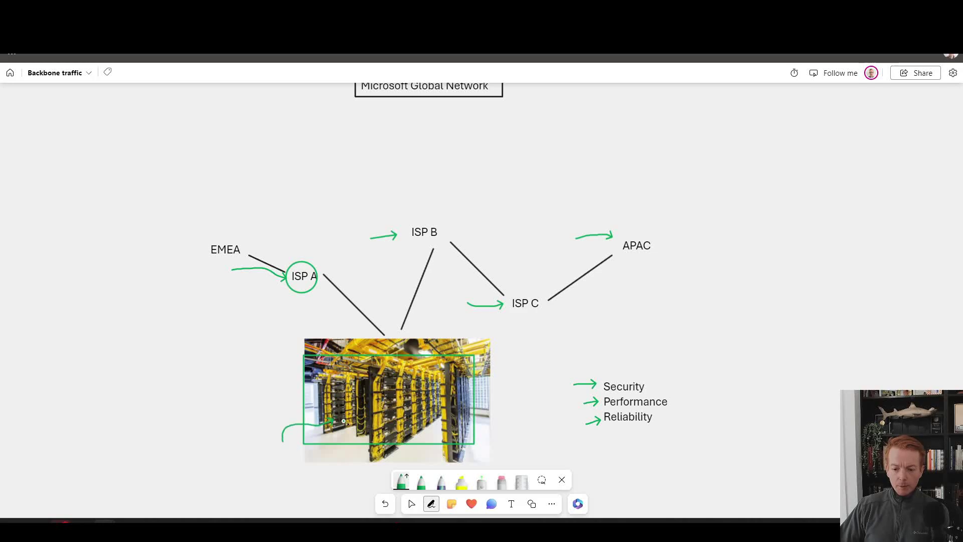
Erase the photo's green outline and arrow, then draw a small green arrow under Microsoft Global Network.
click(494, 481)
drag(305, 448, 289, 428)
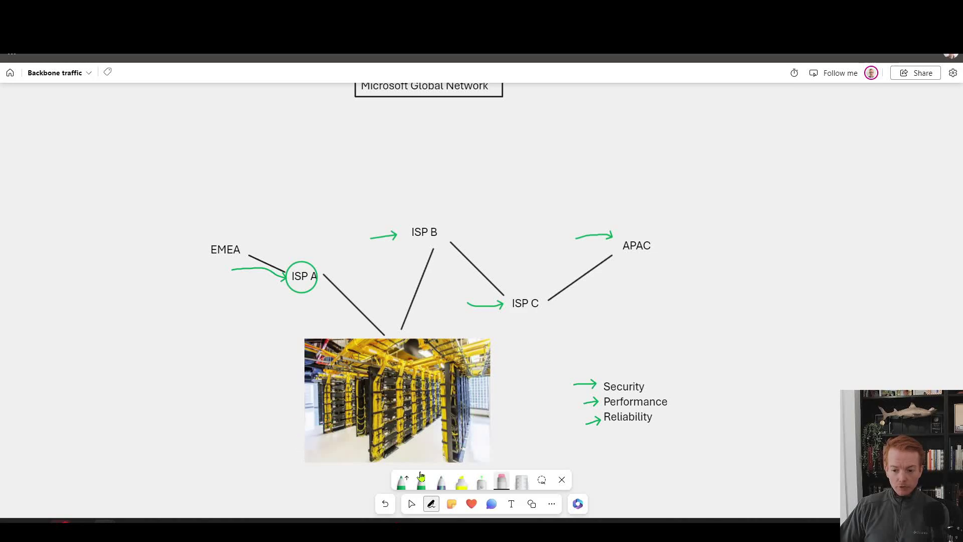
click(401, 481)
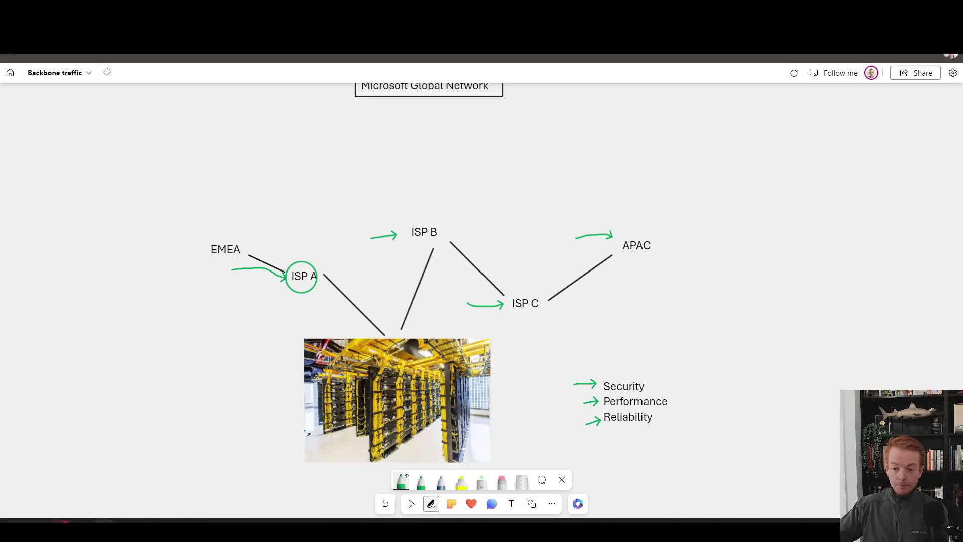
drag(341, 118, 356, 113)
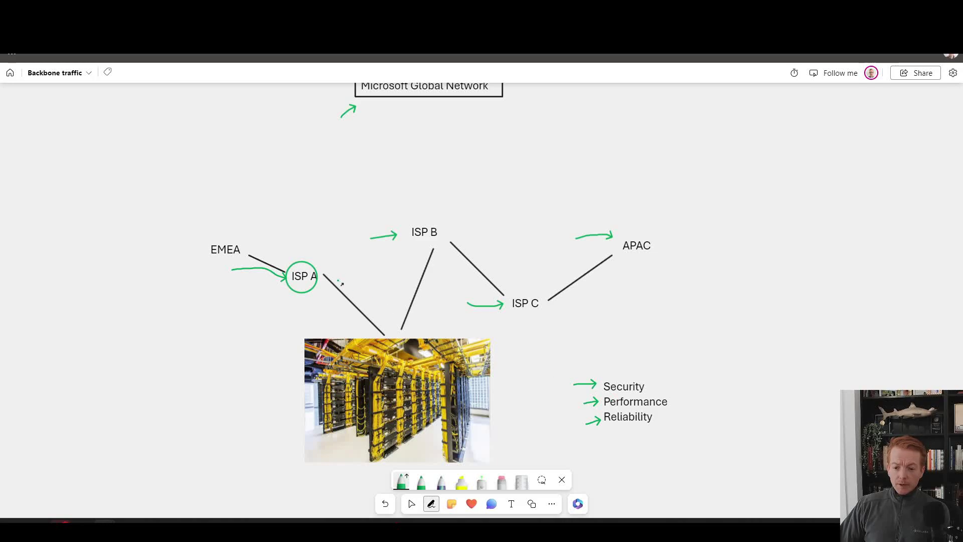
Draw a second green arrow into ISP A and a winding green route past ISP B and ISP C toward APAC.
click(410, 503)
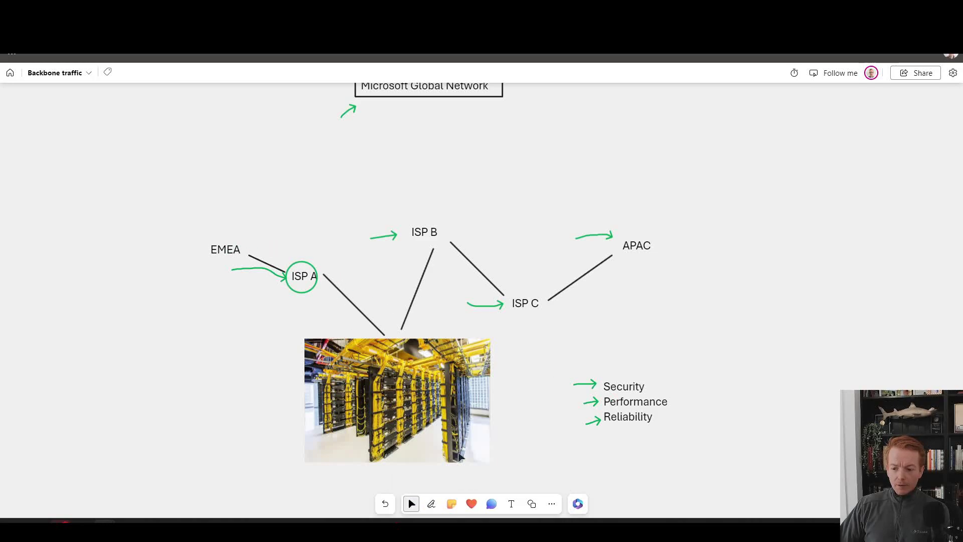
drag(515, 393, 505, 417)
click(431, 503)
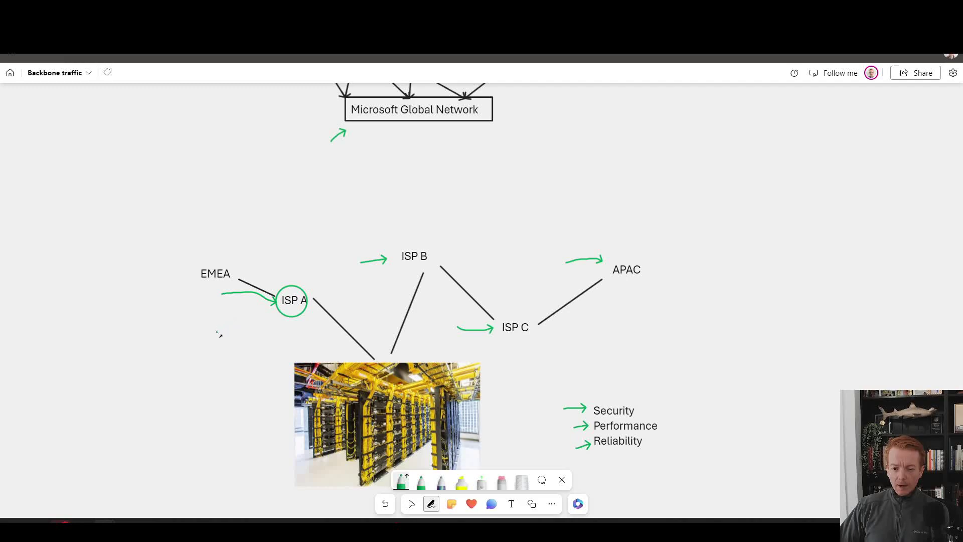
mouse_move(216, 331)
mouse_down()
mouse_move(276, 319)
mouse_move(272, 324)
mouse_up()
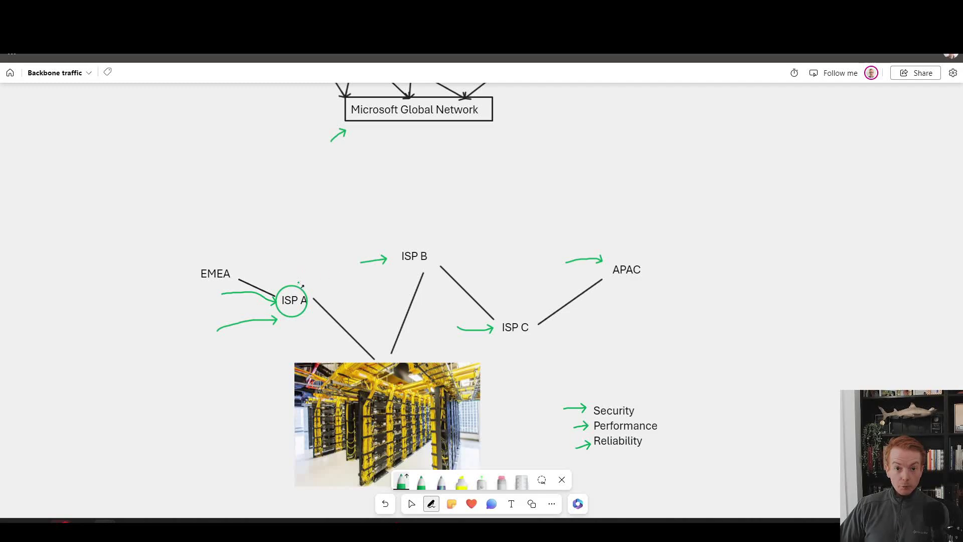
mouse_move(299, 283)
mouse_down()
mouse_move(321, 247)
mouse_move(389, 250)
mouse_move(441, 351)
mouse_move(519, 265)
mouse_move(570, 236)
mouse_up()
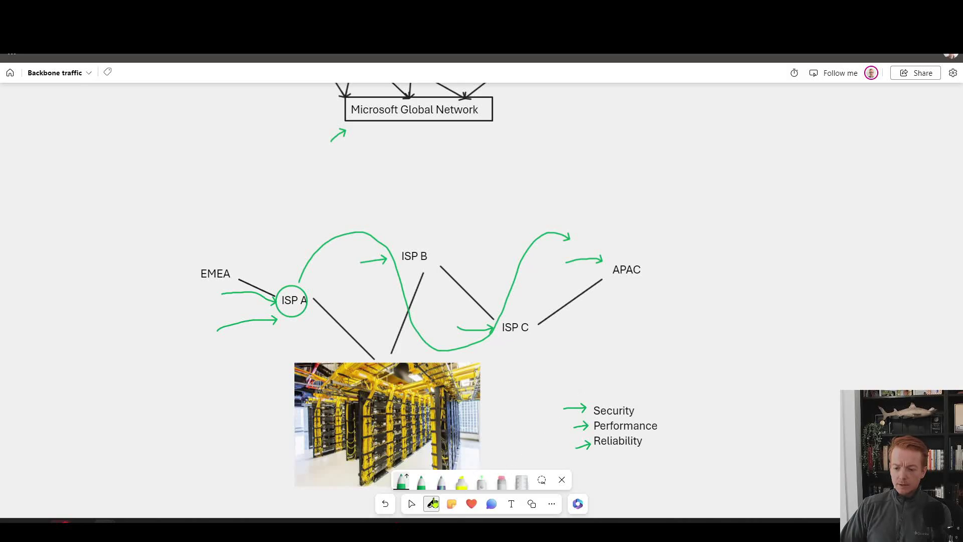
Erase the green route, ISP A circle and arrows, leaving only the black connecting lines.
click(502, 482)
mouse_move(569, 262)
mouse_down()
mouse_move(548, 221)
mouse_move(473, 329)
mouse_move(389, 264)
mouse_move(251, 311)
mouse_move(238, 299)
mouse_up()
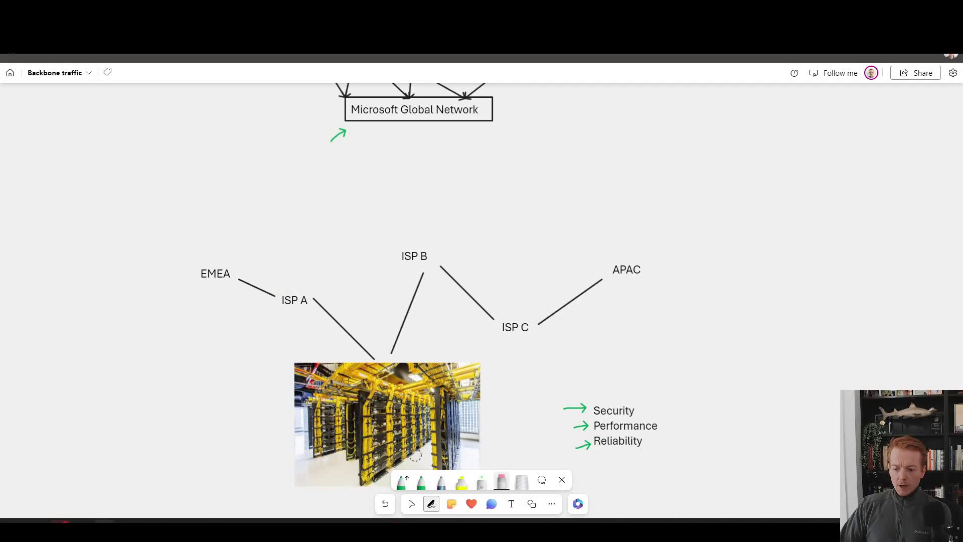
click(401, 482)
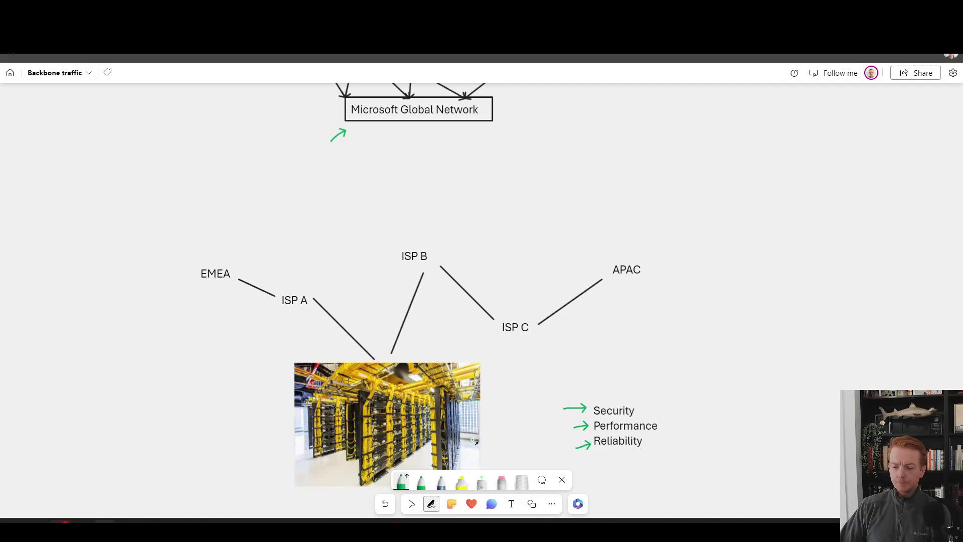
Draw a green curved arrow rising beside Security, then pan to the Region A/B/C diagram.
drag(642, 410, 679, 372)
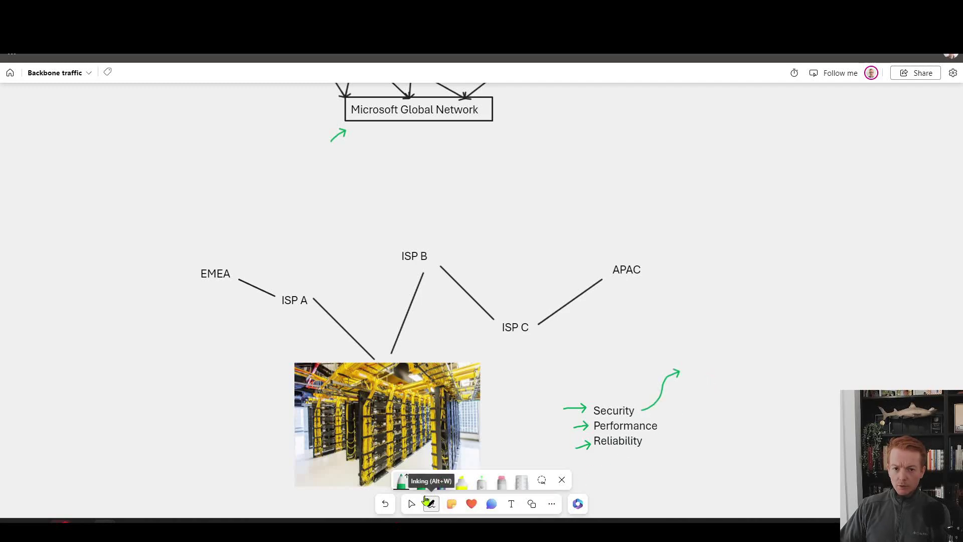
click(411, 503)
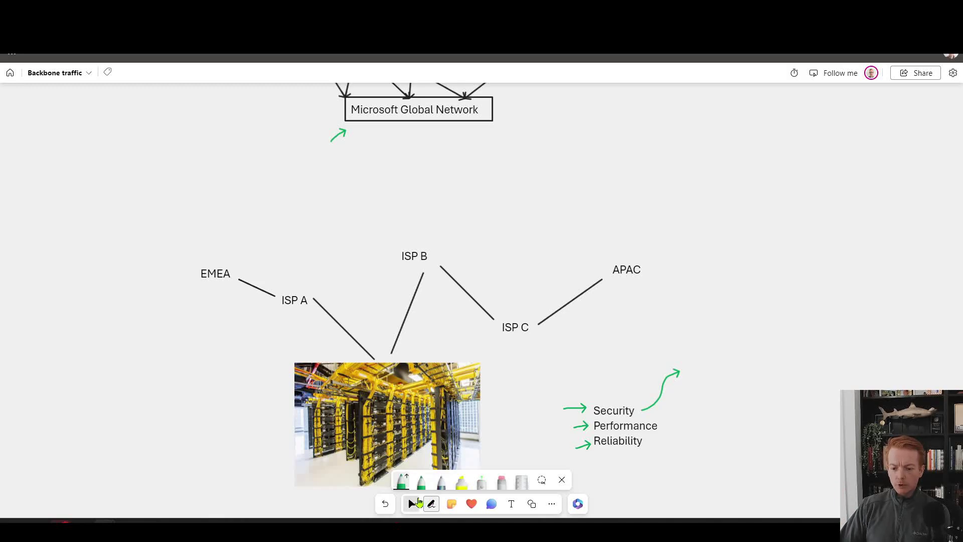
drag(598, 176, 557, 352)
drag(611, 334, 632, 363)
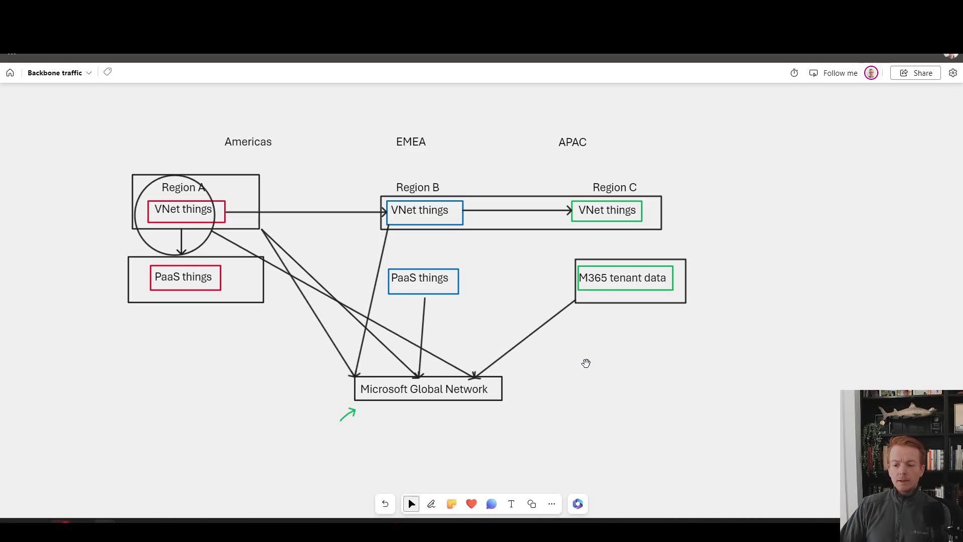
Switch to the 'Encryption of data in transit' article and highlight its heading and data-link paragraph.
key(alt+Tab)
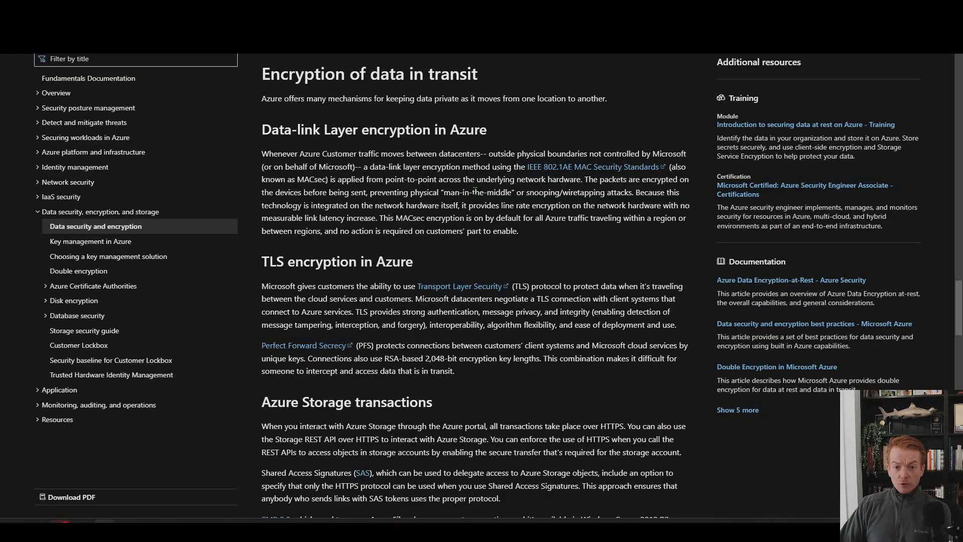
drag(271, 75, 458, 81)
click(422, 195)
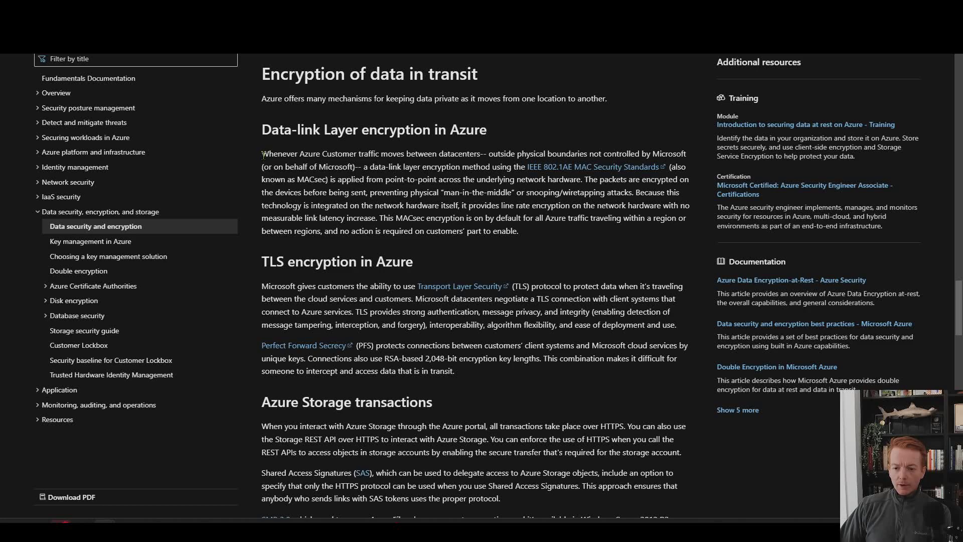
drag(262, 153, 668, 151)
click(417, 182)
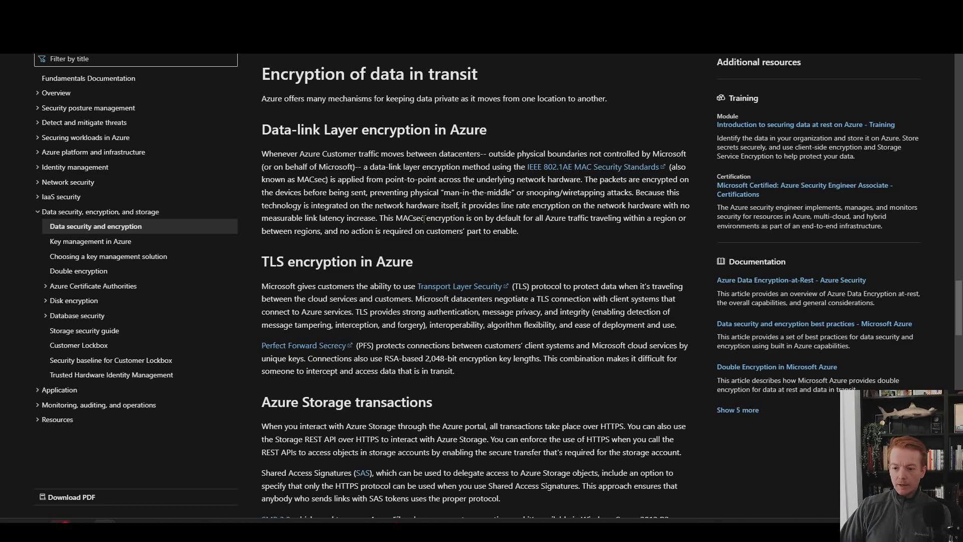
Highlight that MACsec is on by default for Azure traffic within or between regions, then return to Whiteboard.
drag(473, 219, 335, 231)
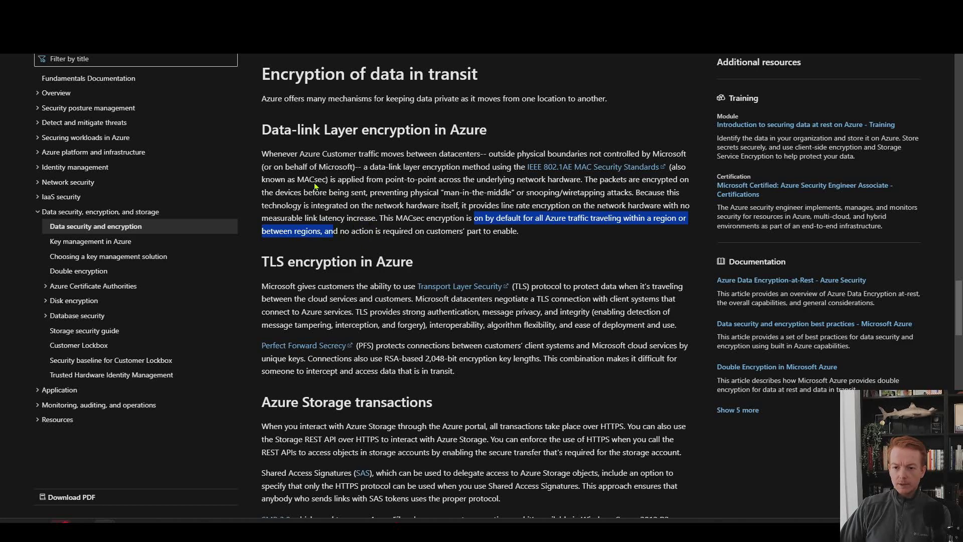
key(alt+Tab)
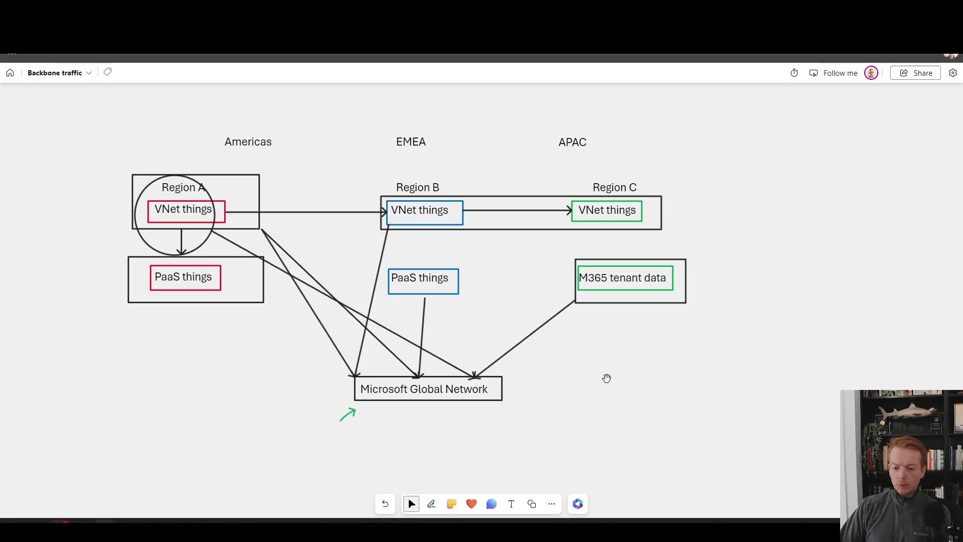
Add a 'user' text label at the lower right, level with Microsoft Global Network.
drag(604, 378, 666, 424)
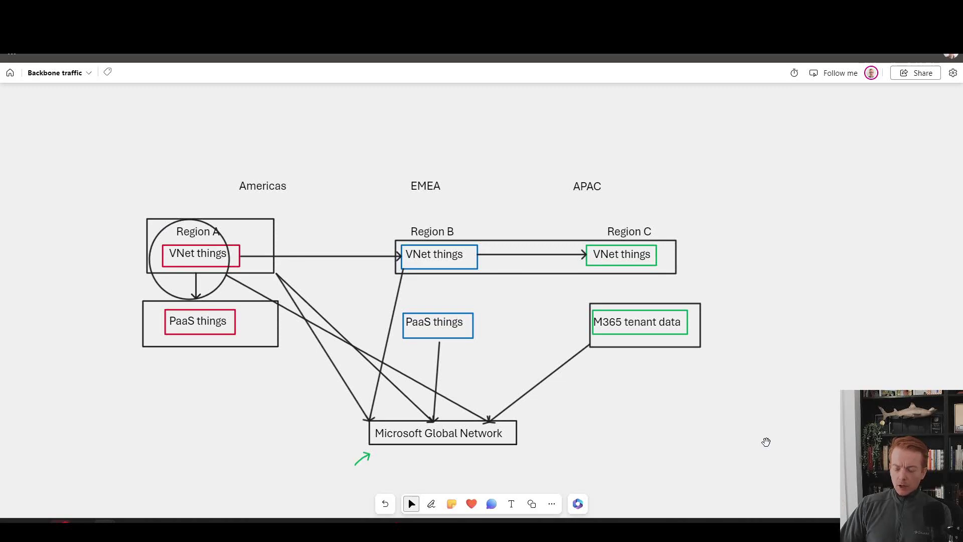
right_click(710, 438)
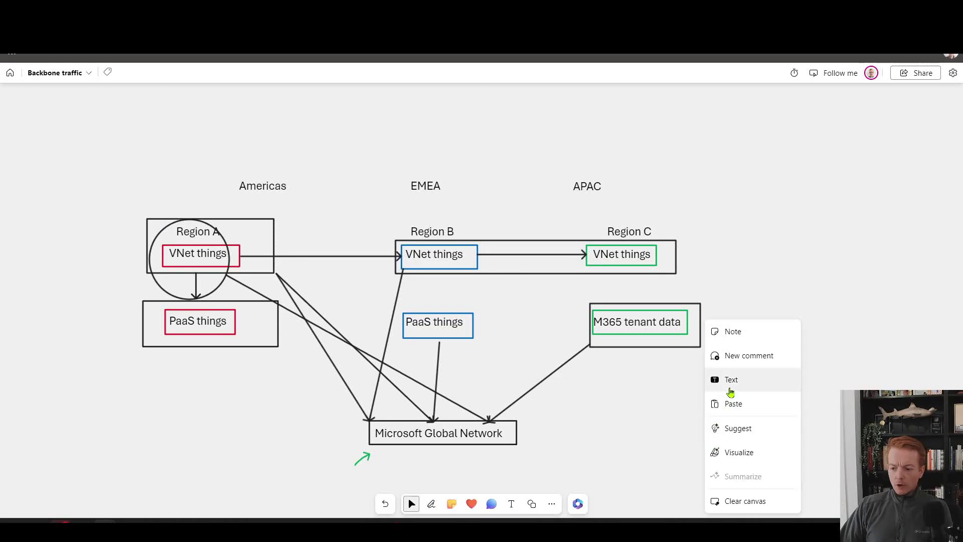
click(727, 384)
text(user)
mouse_move(732, 335)
mouse_down()
mouse_move(729, 424)
mouse_move(742, 449)
mouse_move(768, 438)
mouse_move(714, 460)
mouse_move(713, 438)
mouse_up()
click(430, 503)
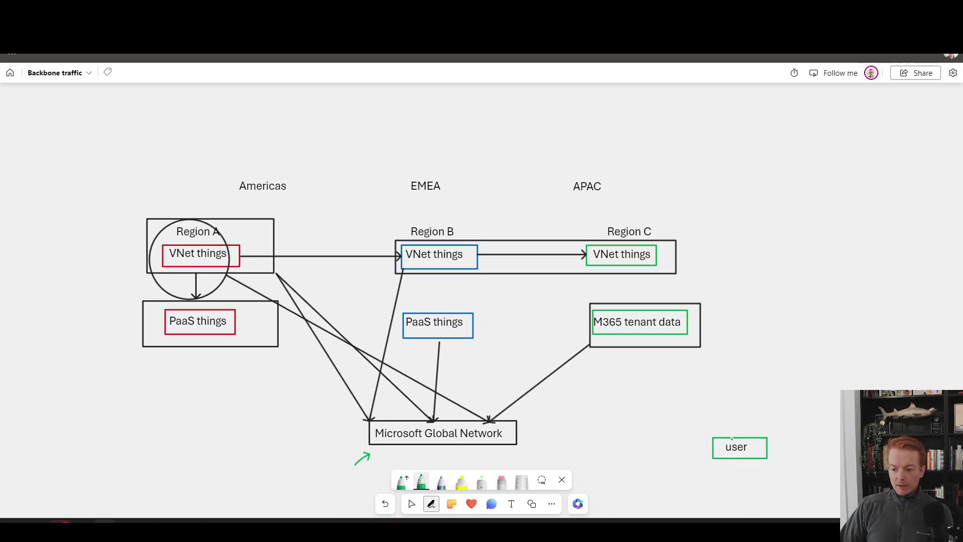
Draw green strokes linking user to Microsoft Global Network, down from PaaS things, and under the box, then switch to the routing-preference video.
drag(710, 443, 522, 432)
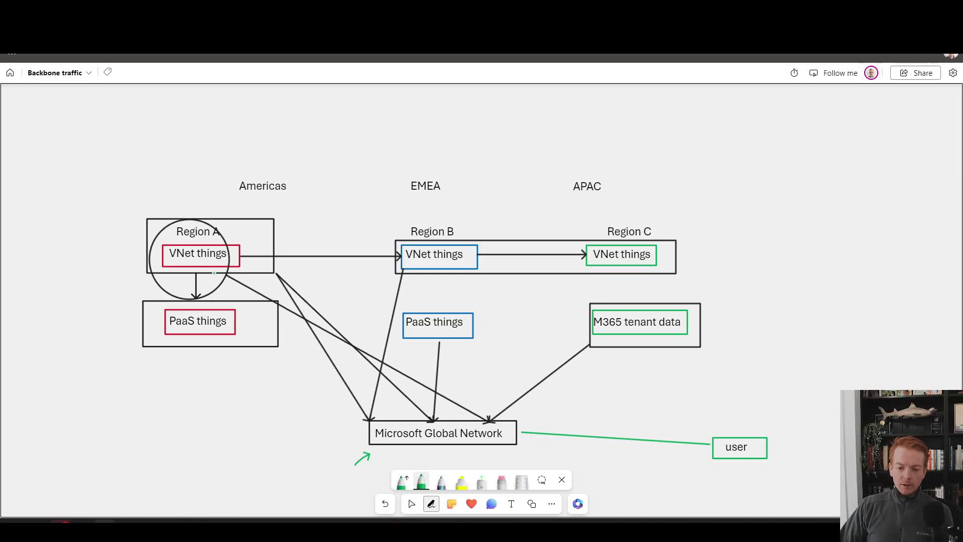
drag(219, 333, 224, 372)
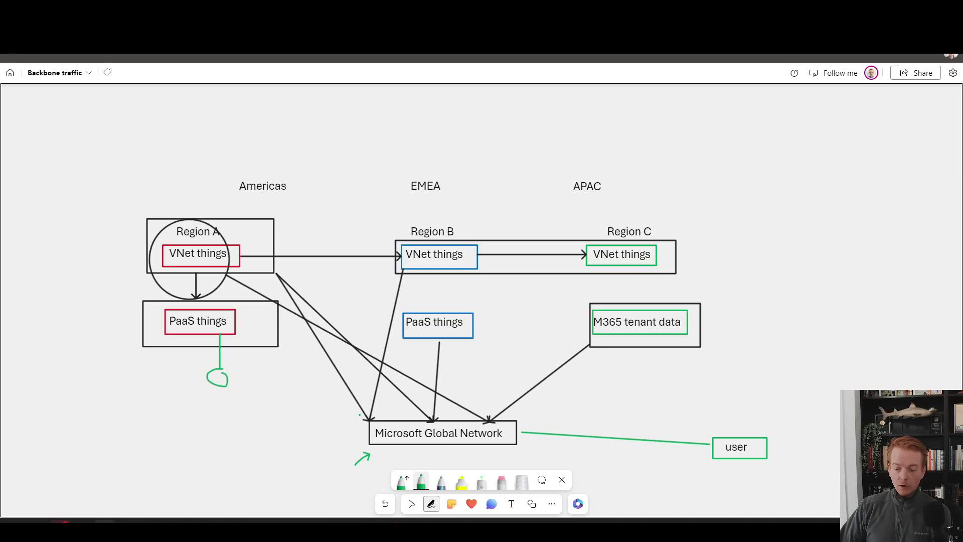
mouse_move(593, 447)
mouse_down()
mouse_move(517, 444)
mouse_move(539, 440)
mouse_up()
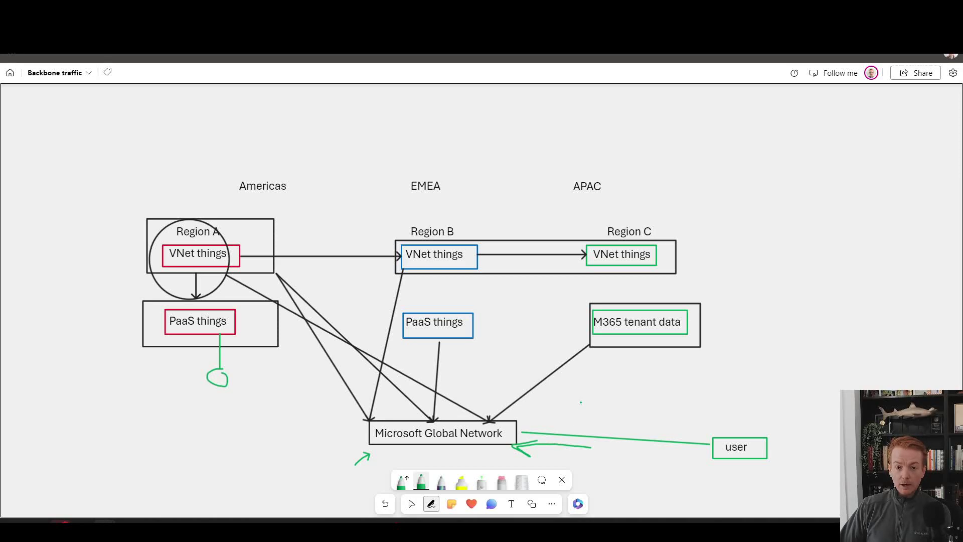
mouse_move(504, 431)
mouse_down()
mouse_move(295, 422)
mouse_move(258, 369)
mouse_up()
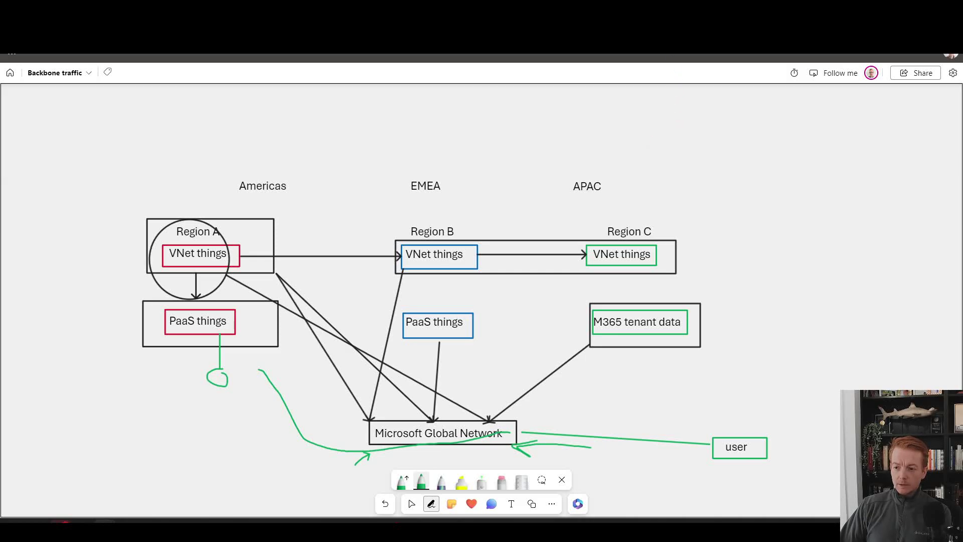
key(alt+Tab)
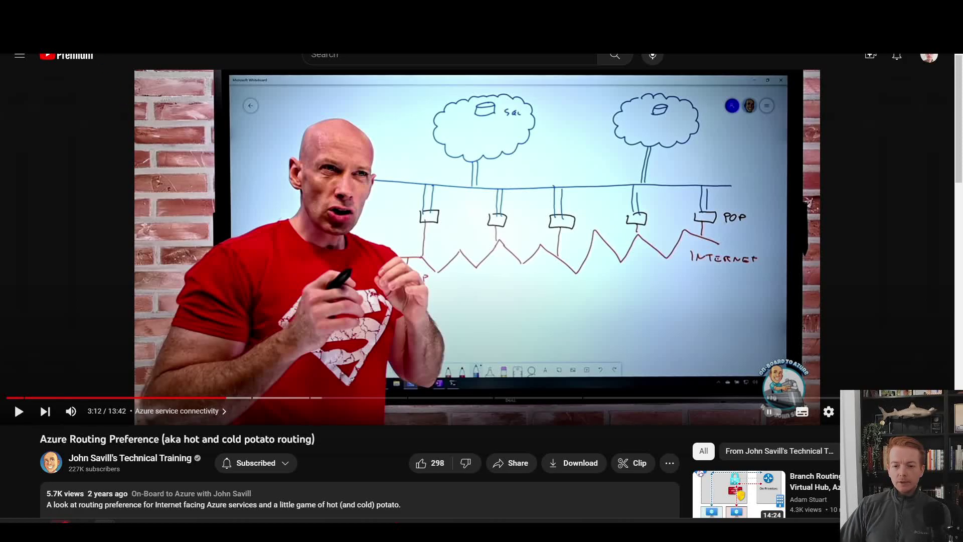
Back in Whiteboard, ring 'Does my traffic stay on the Microsoft network?' with a green ellipse.
key(alt+Tab)
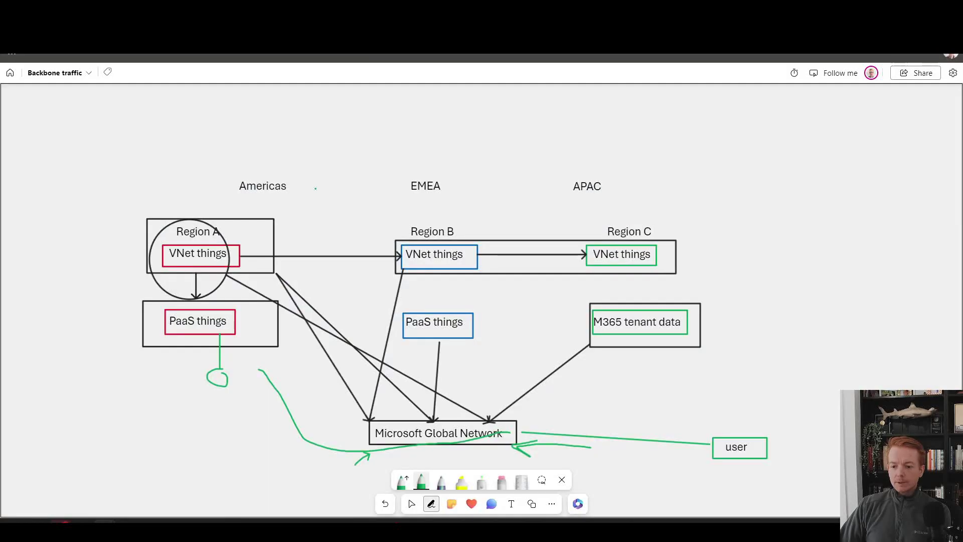
click(413, 503)
drag(672, 194, 732, 404)
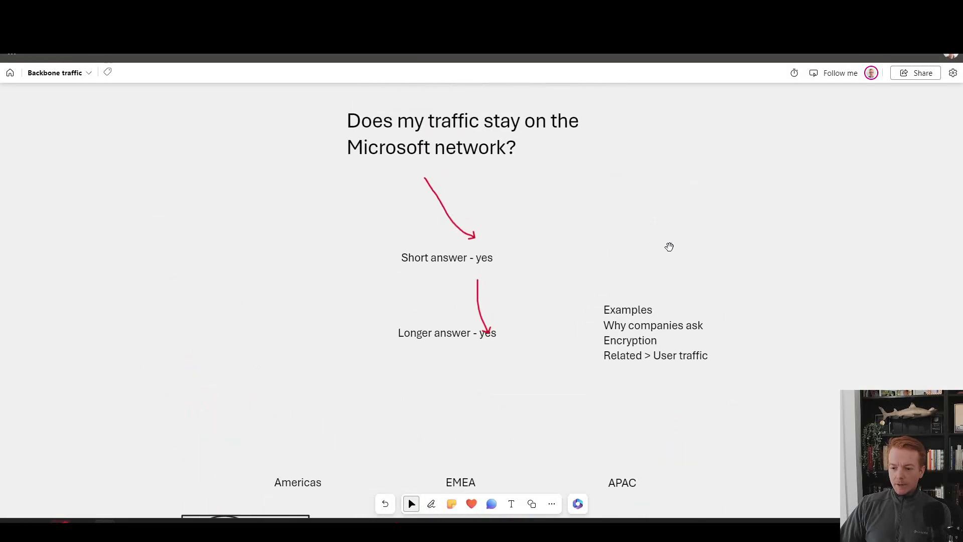
click(432, 503)
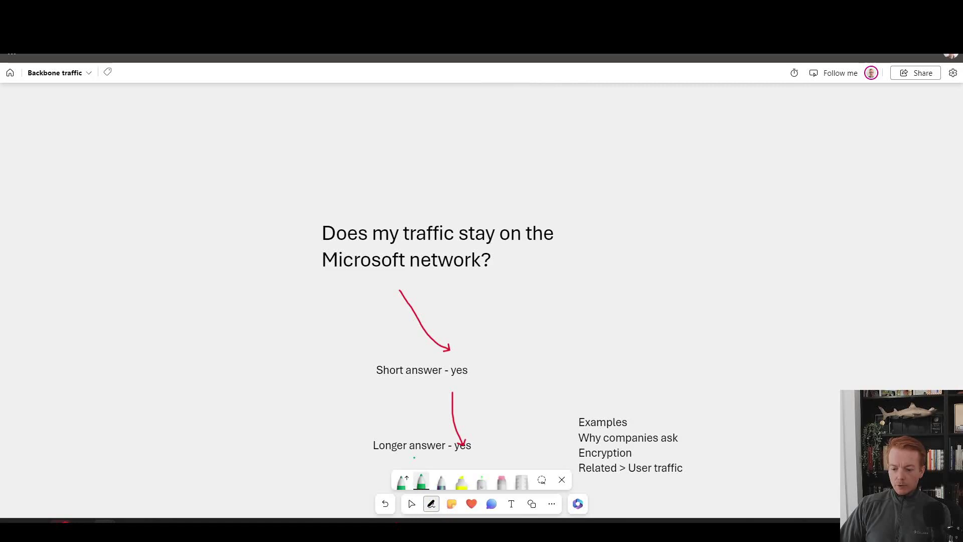
mouse_move(381, 198)
mouse_down()
mouse_move(326, 277)
mouse_move(496, 174)
mouse_move(381, 192)
mouse_up()
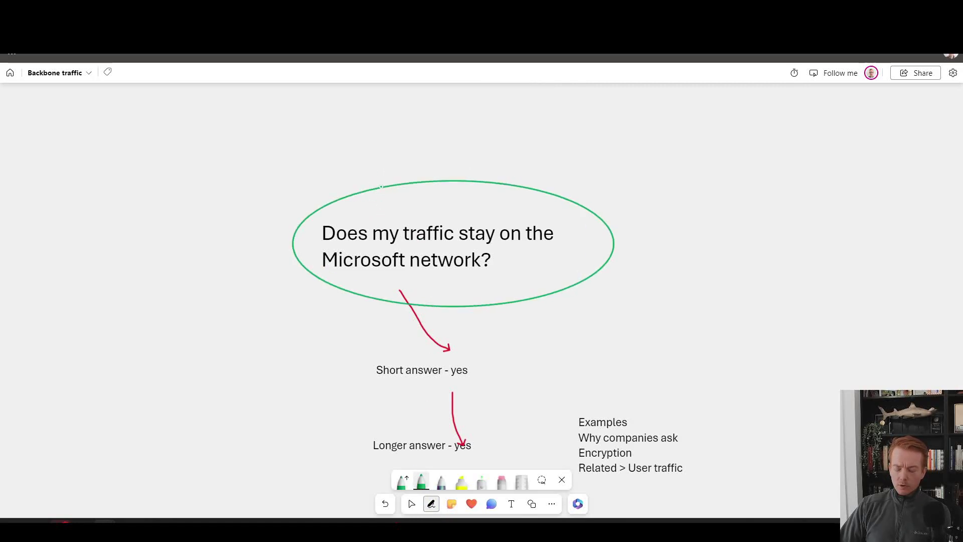